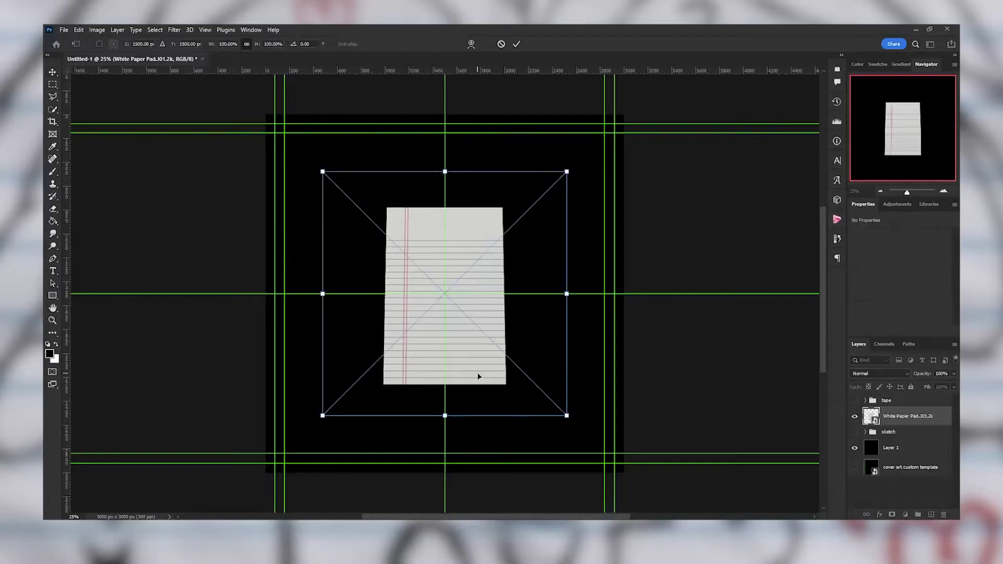
Enlarge and slightly rotate the lined paper to cover the square canvas
left_click_drag(479, 376, 461, 317)
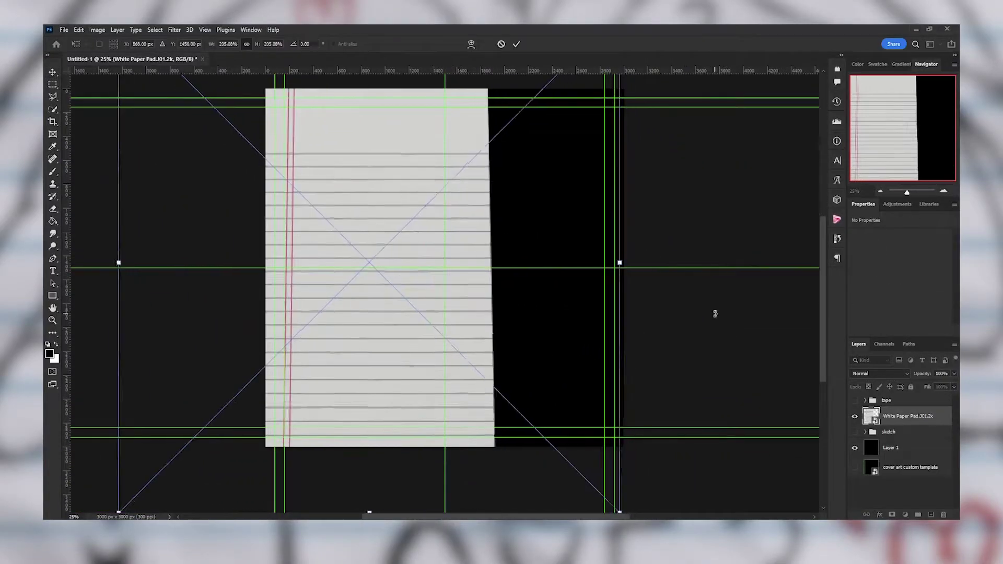
mouse_move(385, 511)
left_mouse_down()
mouse_move(374, 453)
mouse_move(439, 417)
left_mouse_up()
key("Return")
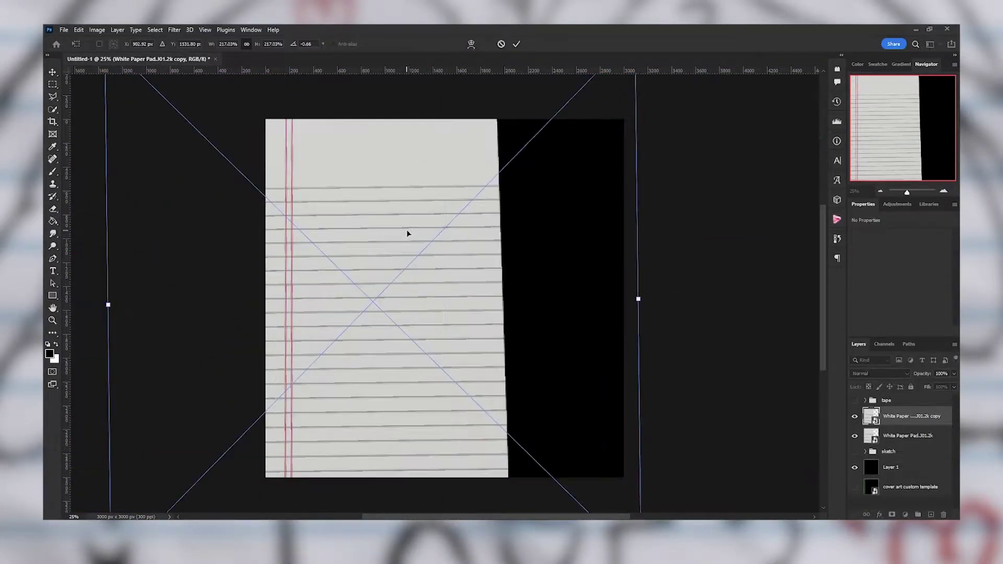
Duplicate the paper, shift the copy right, and mask its margin lines at the seam
key("ctrl+j")
key("ctrl+t")
left_click_drag(407, 298, 535, 298)
key("Return")
key("b")
left_click_drag(366, 104, 397, 491)
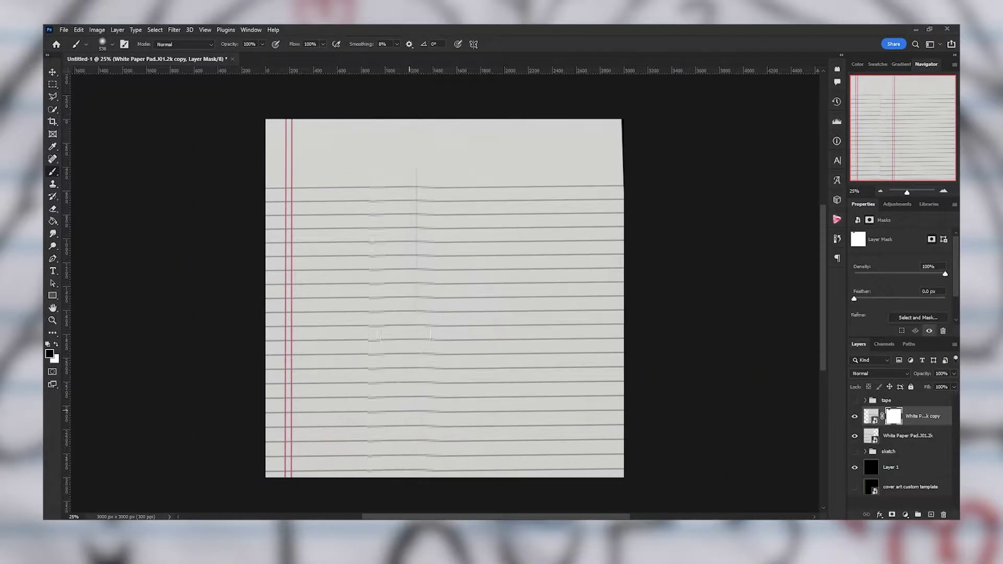
Group both paper layers as 'paper' and move the group up to fit the canvas
key("ctrl+t")
key("Return")
key("ctrl+g")
key("ctrl+t")
left_click_drag(476, 153, 656, 293)
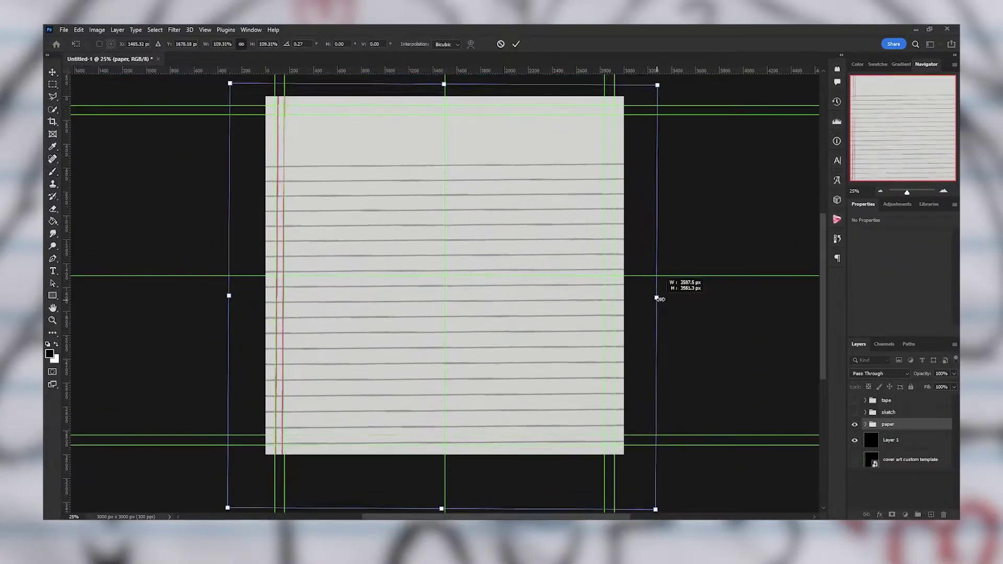
key("Return")
Paint white on the Hue/Saturation mask along every horizontal line, leaving the double margin lines red
key("ctrl+plus")
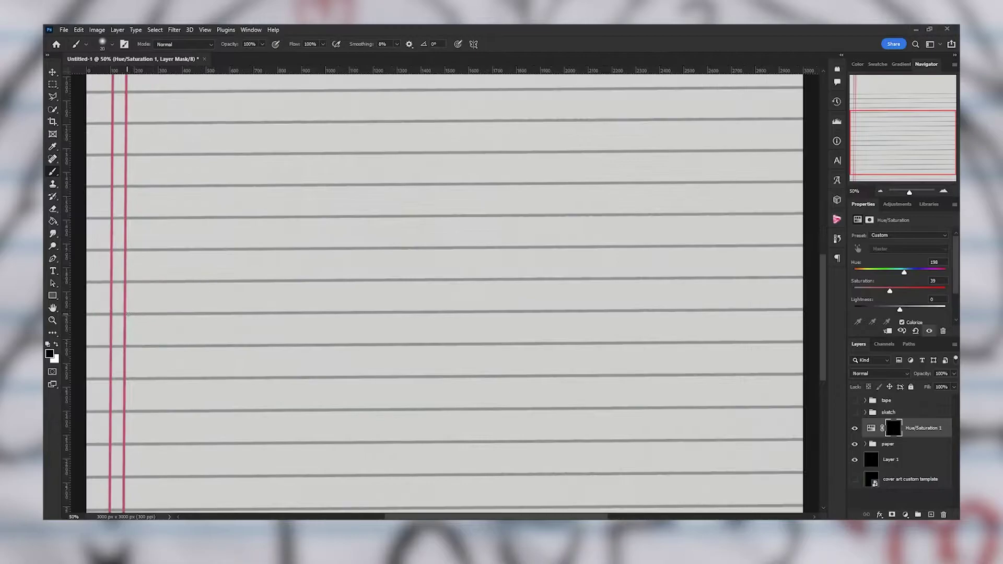
key("x")
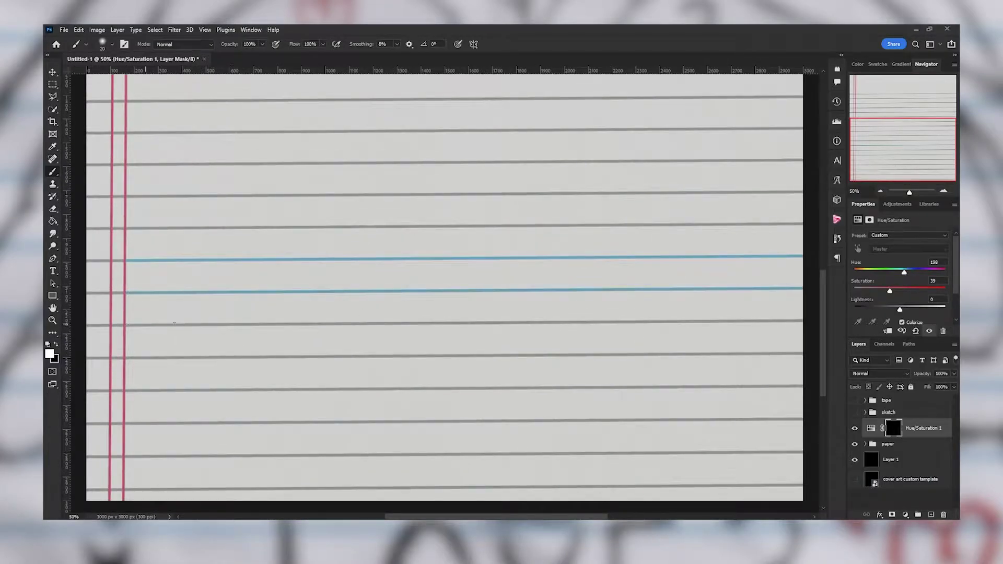
scroll(444, 288, "down", 1)
scroll(128, 395, "down", 1)
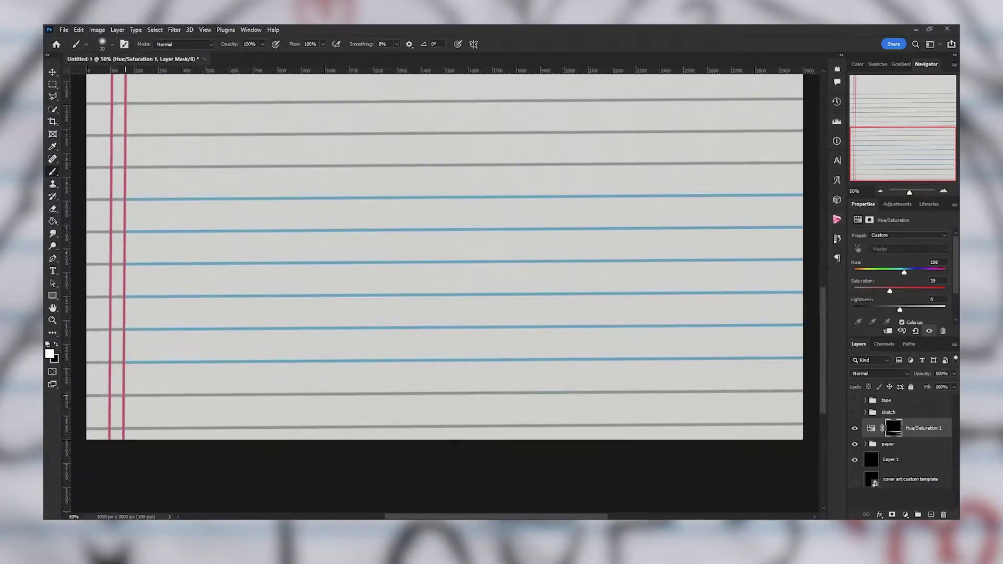
scroll(449, 293, "up", 5)
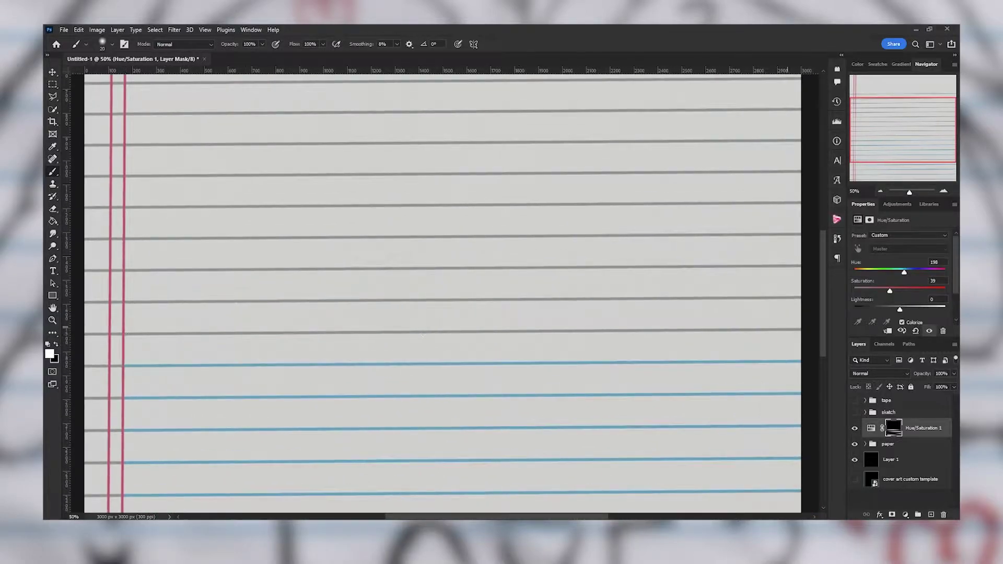
scroll(127, 289, "up", 5)
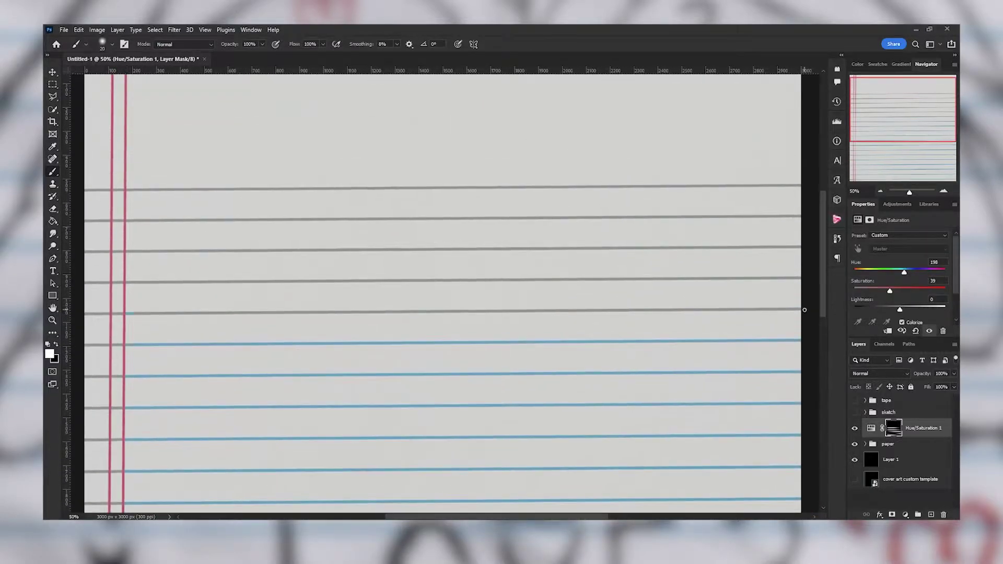
scroll(150, 211, "down", 10)
scroll(345, 444, "left", 8)
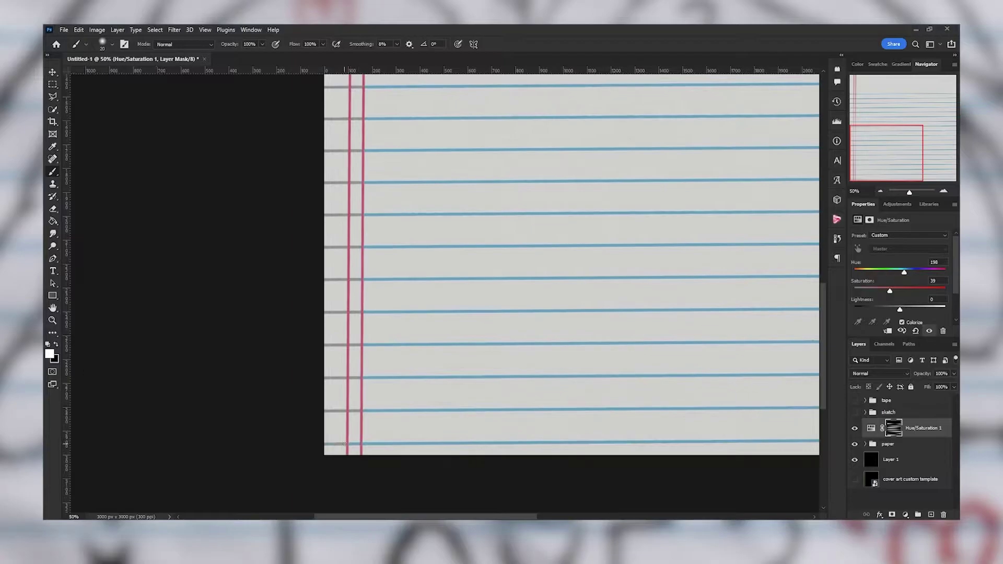
scroll(344, 428, "up", 3)
scroll(345, 423, "up", 2)
scroll(345, 418, "up", 2)
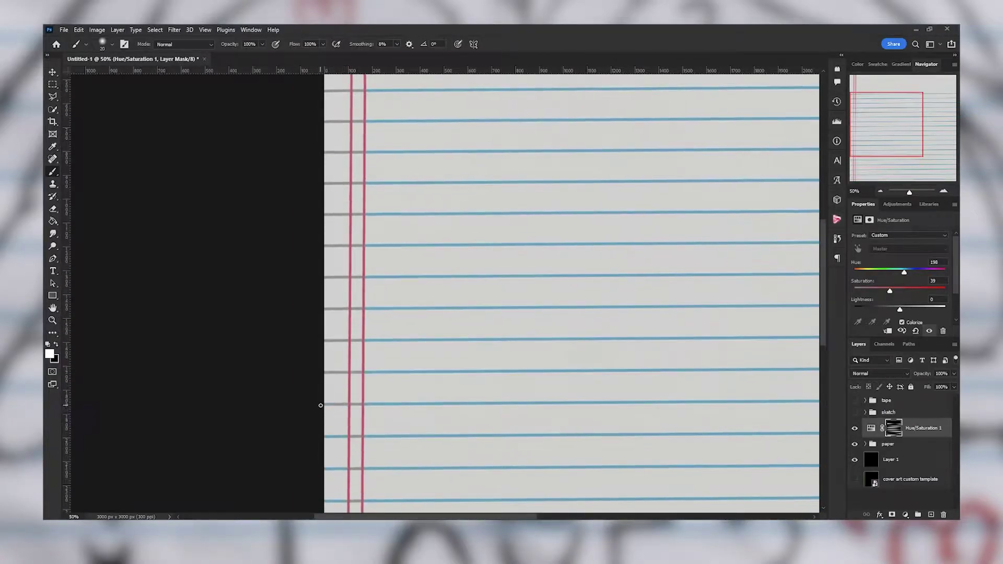
scroll(346, 411, "up", 2)
scroll(347, 407, "up", 1)
scroll(348, 392, "up", 1)
scroll(348, 370, "up", 1)
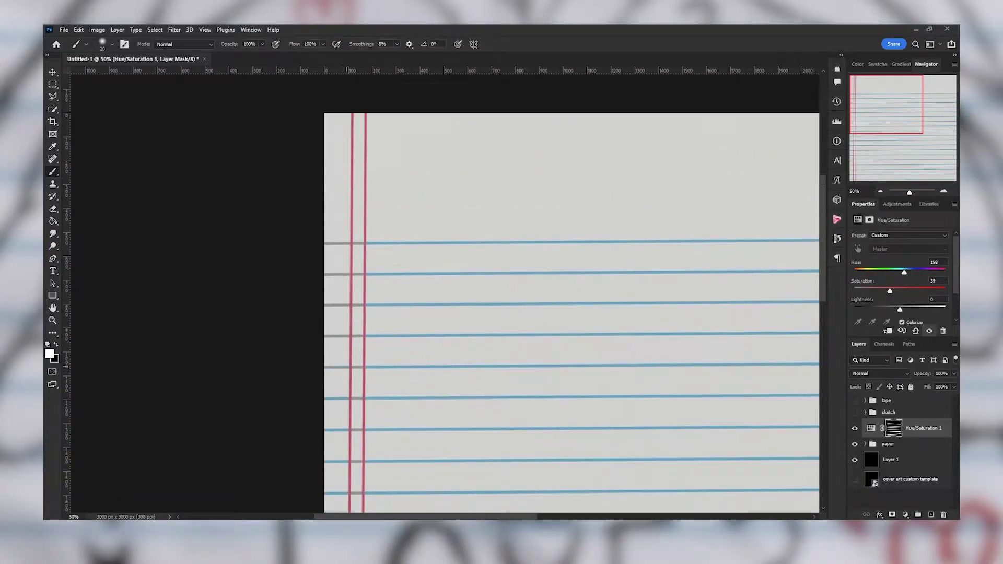
scroll(350, 350, "up", 2)
scroll(353, 337, "down", 1)
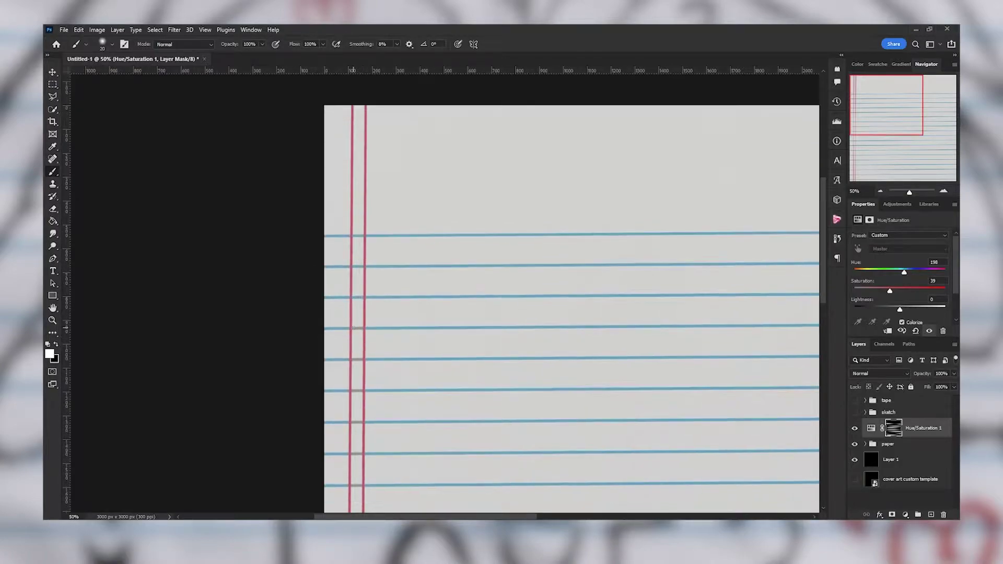
scroll(356, 329, "down", 2)
scroll(358, 319, "down", 1)
scroll(361, 309, "down", 1)
scroll(361, 305, "down", 2)
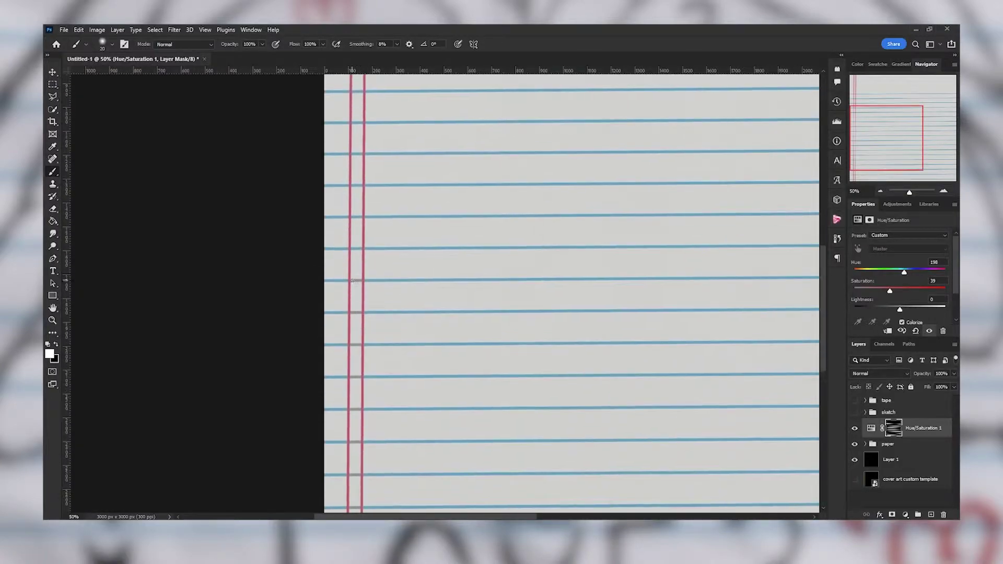
scroll(360, 295, "down", 2)
scroll(361, 284, "down", 2)
scroll(360, 274, "down", 1)
scroll(360, 272, "down", 2)
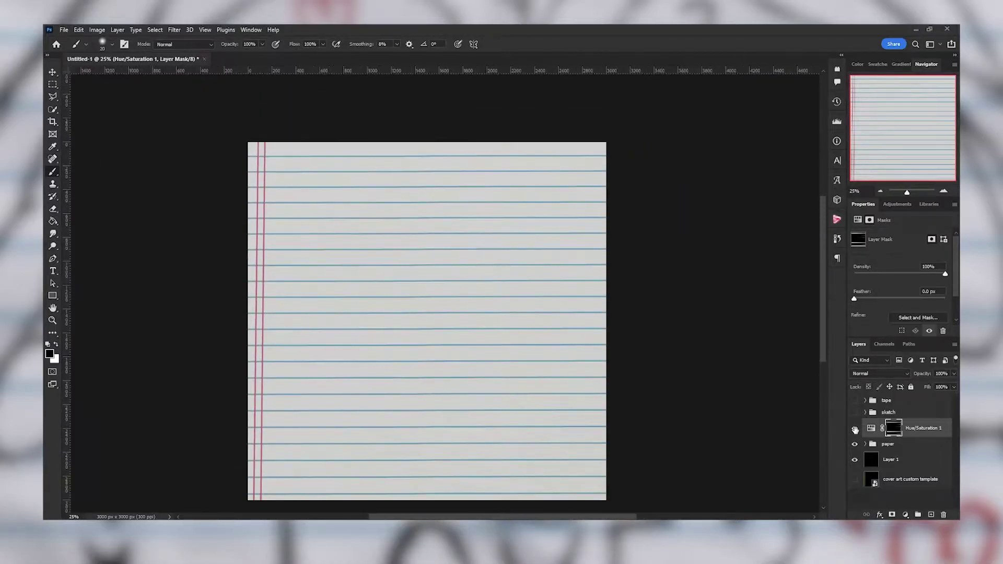
Resize the placed sketch photo to fit the lined paper
left_click_drag(410, 460, 402, 470)
key("Return")
key("b")
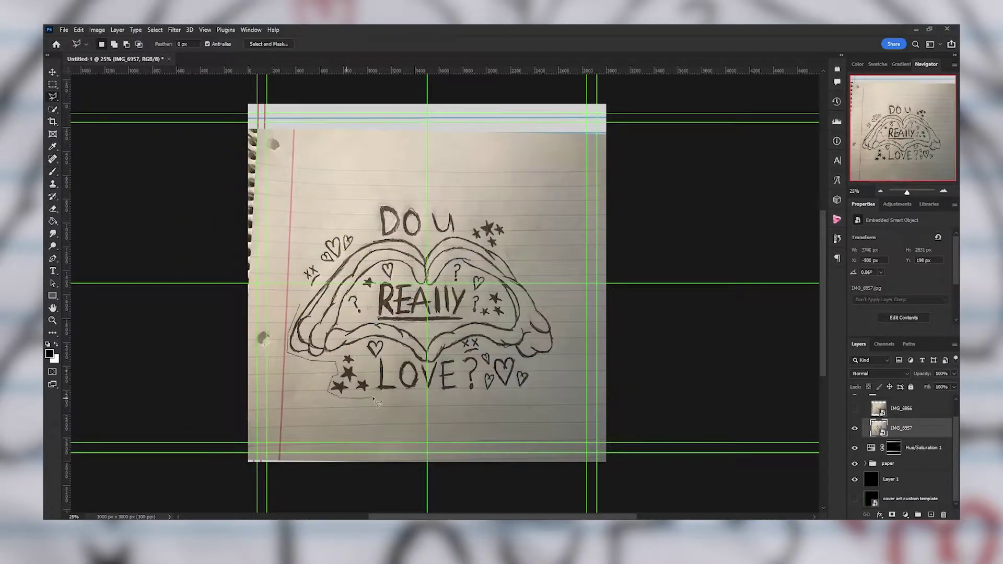
Duplicate the sketch, invert the copy, set it to Subtract blending, and add a mask
right_click(909, 428)
left_click(831, 220)
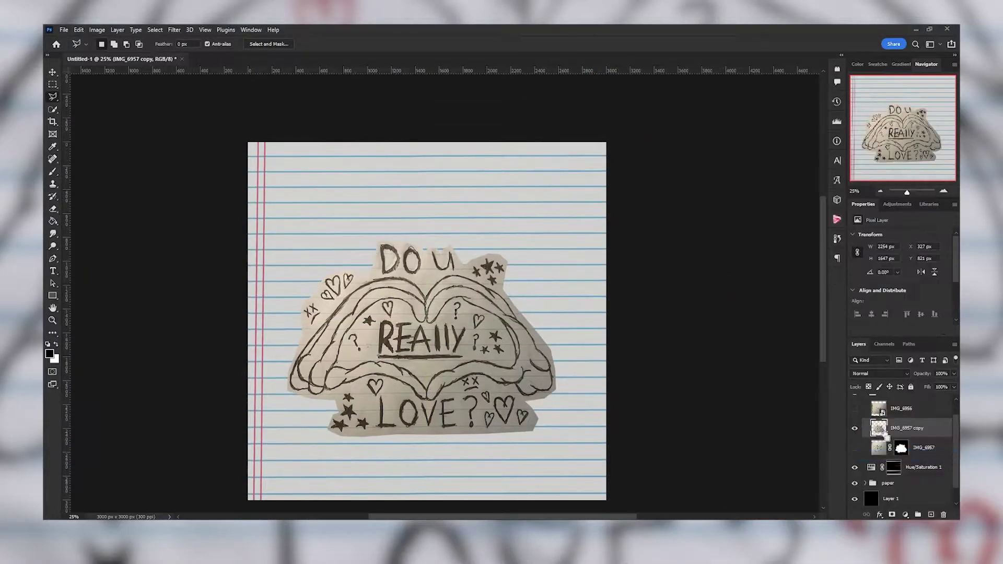
left_click(97, 29)
left_click(225, 186)
left_click(880, 373)
left_click(859, 469)
left_click(892, 514)
Brush away leftover smudges on the mask, leaving clean black ink and 'By CHOCO'
key("ctrl+plus")
key("ctrl+plus")
key("ctrl+plus")
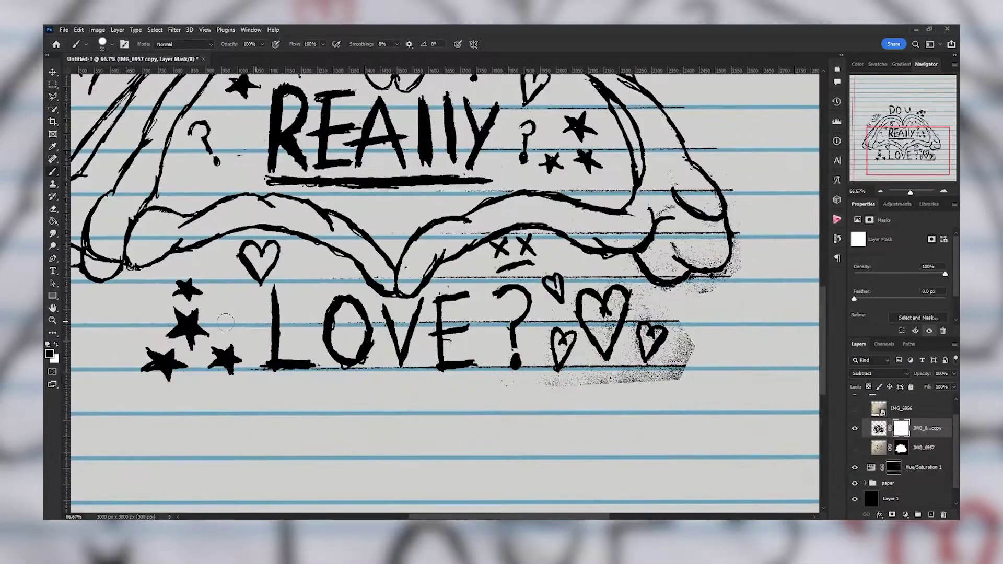
scroll(357, 390, "down", 1)
scroll(357, 389, "up", 2)
scroll(501, 387, "up", 1)
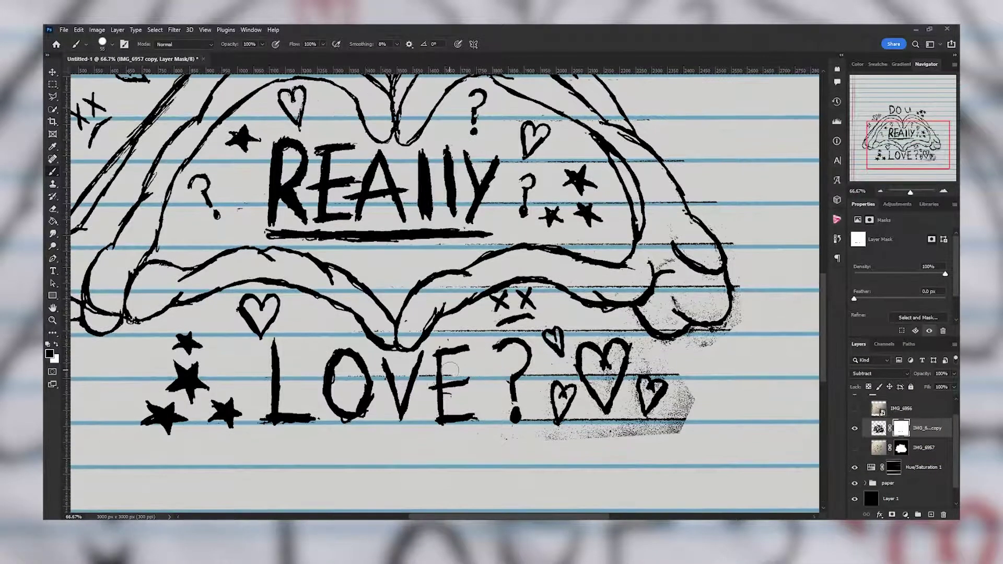
scroll(381, 372, "up", 1)
scroll(381, 372, "down", 1)
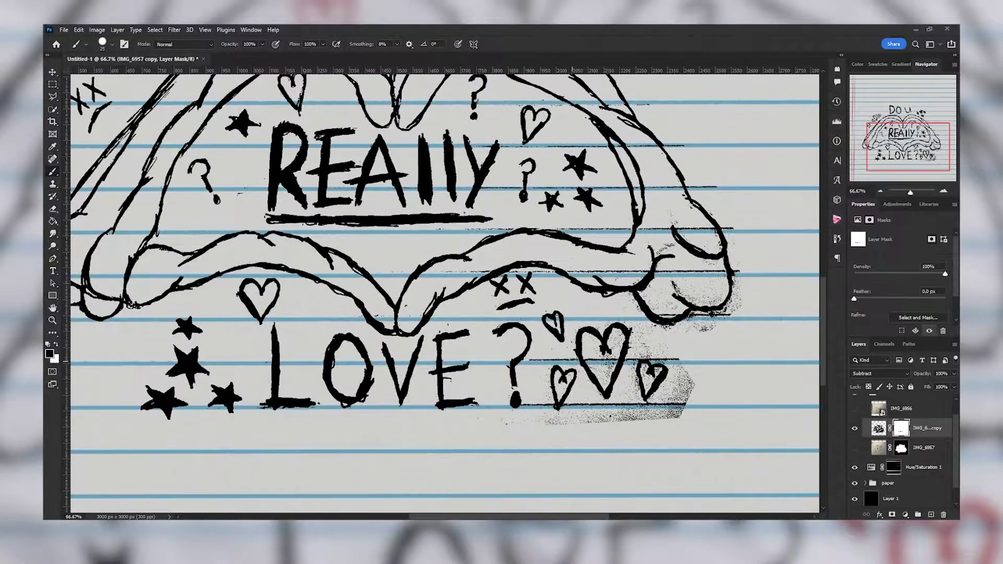
left_click_drag(568, 406, 725, 358)
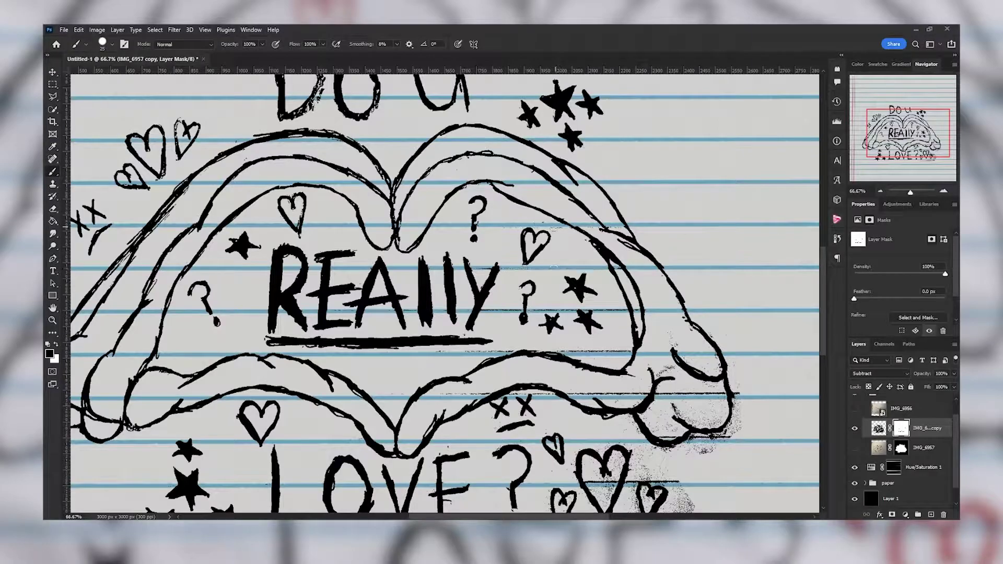
scroll(517, 272, "down", 2)
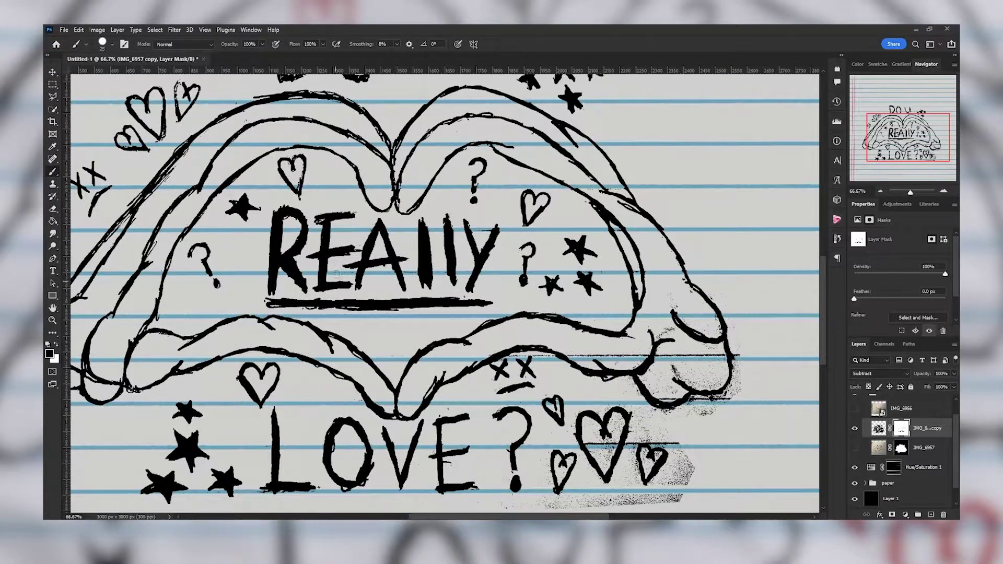
scroll(337, 273, "down", 3)
scroll(320, 378, "down", 1)
scroll(319, 378, "up", 1)
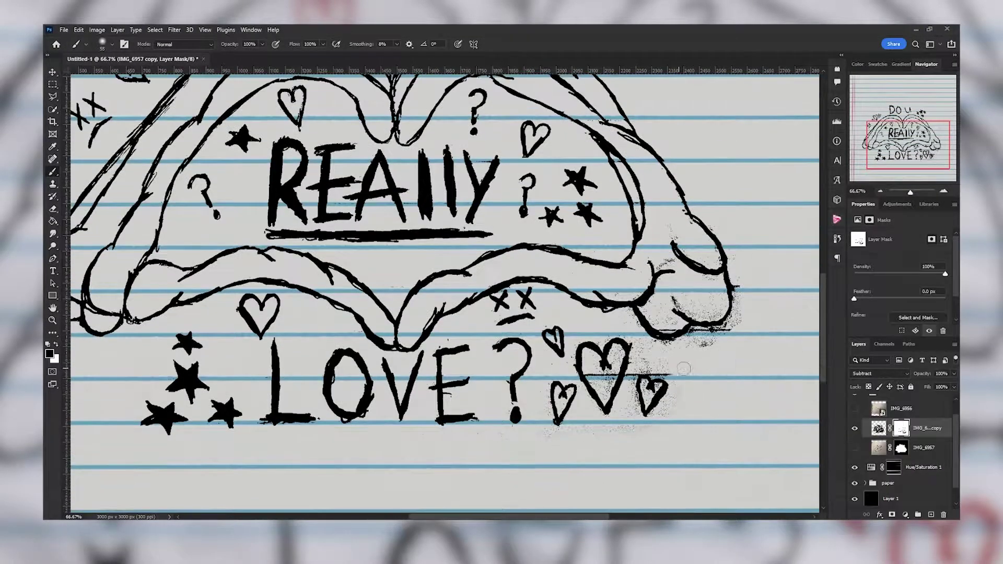
scroll(320, 378, "up", 2)
scroll(320, 378, "down", 3)
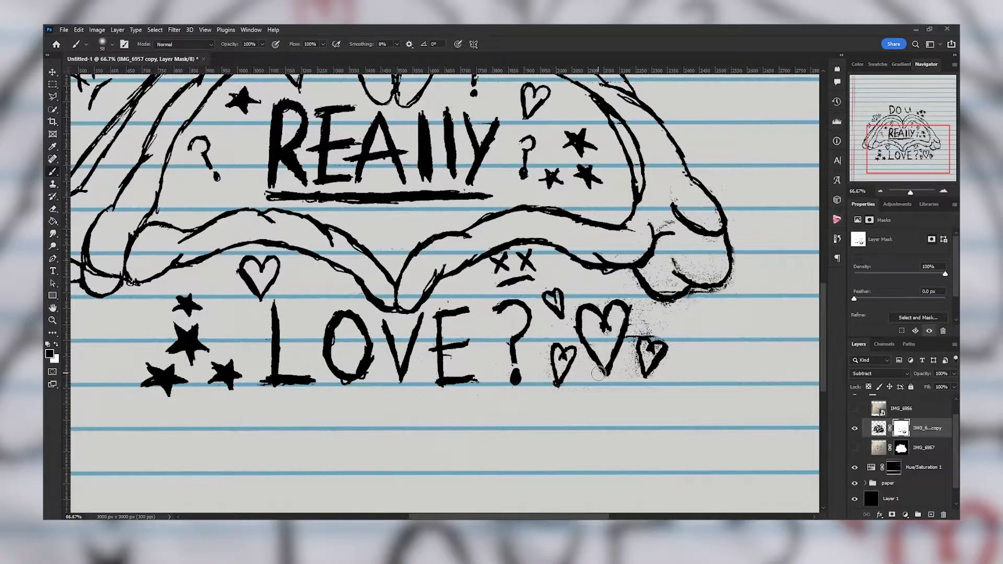
scroll(725, 294, "down", 1)
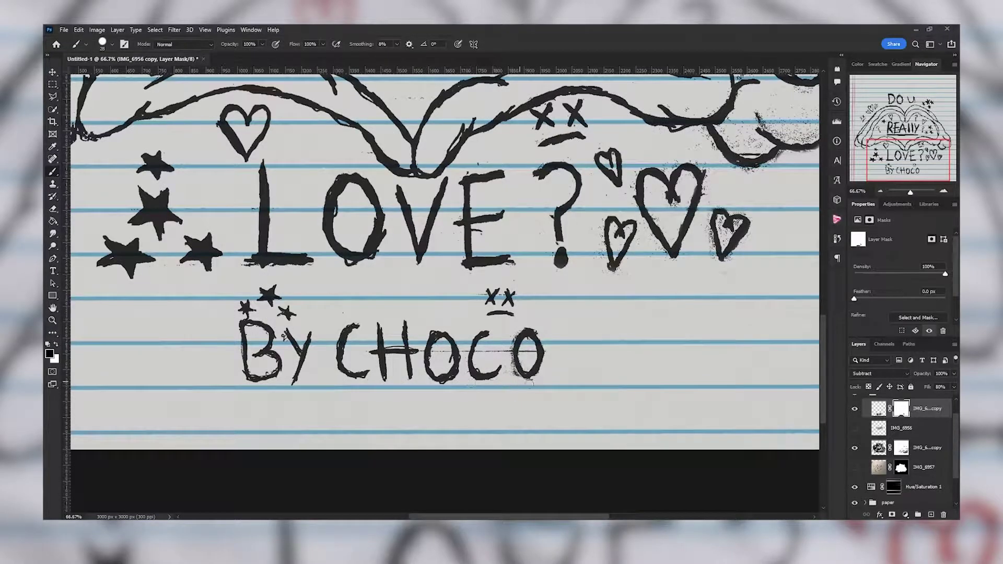
Save the cover as Choco Do U Really Love Cover Art.psd and start placing an image
scroll(420, 353, "up", 1)
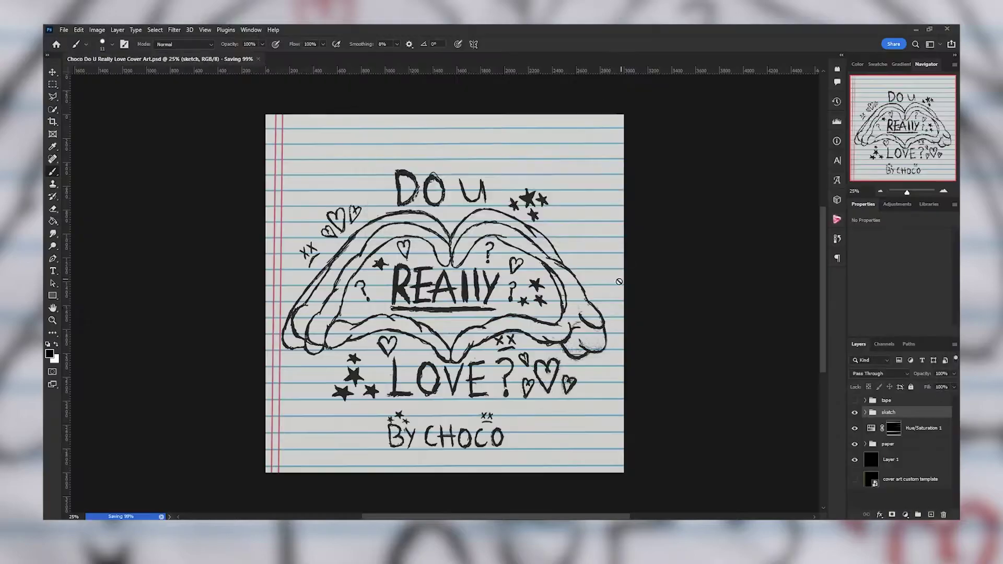
right_click(550, 246)
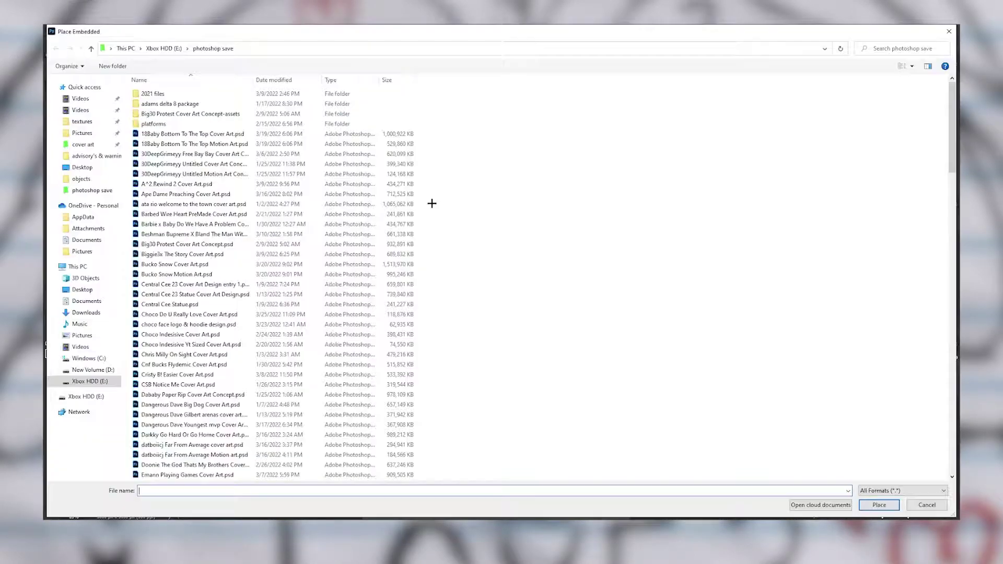
Shrink the Parental Advisory image toward the top-left, then show and hide the tape strips
left_click_drag(350, 408, 365, 174)
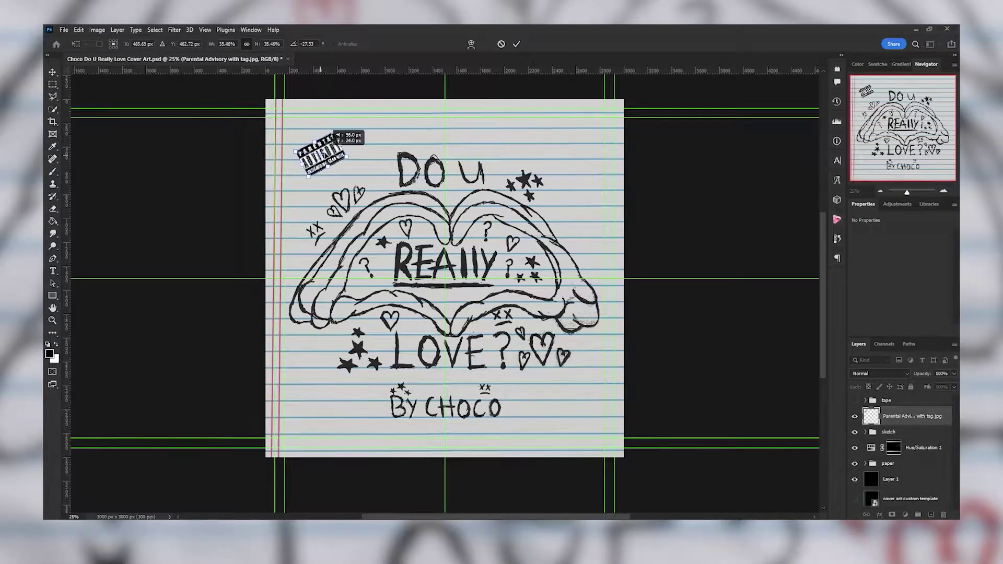
key("Return")
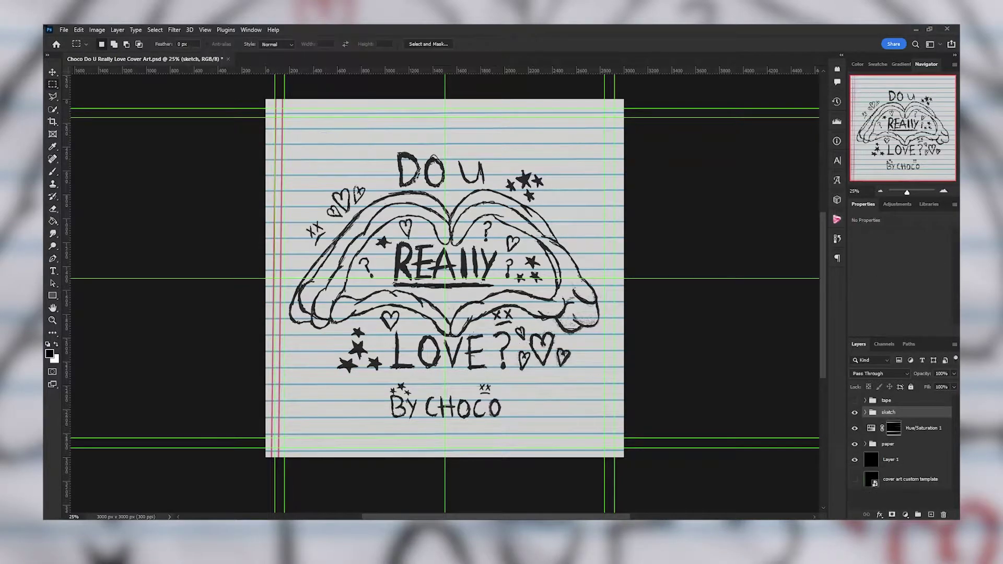
left_click(855, 401)
left_click(855, 400)
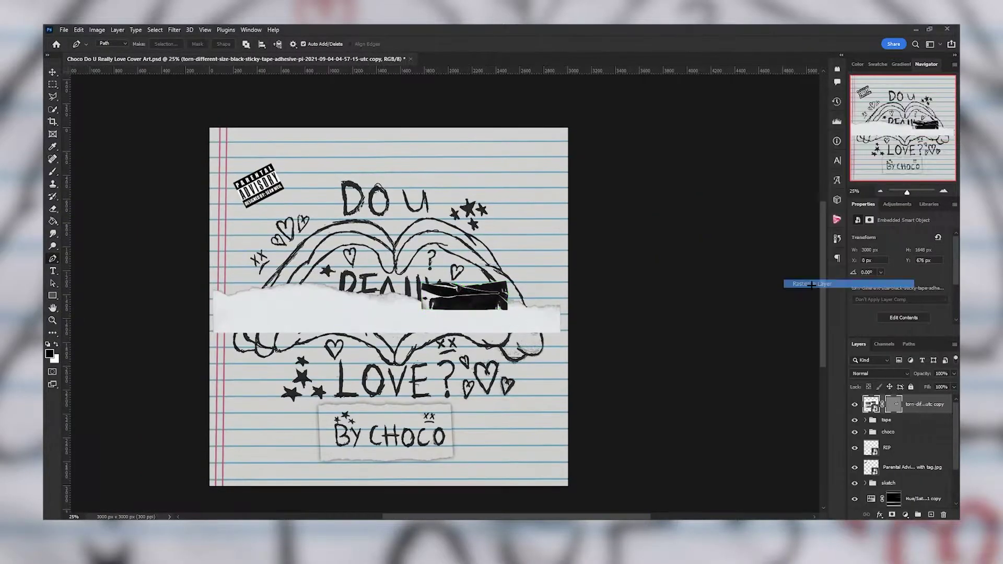
Move a tape piece onto the By CHOCO label and add a rotated copy at the other end
left_click_drag(493, 365, 486, 467)
key("ctrl+j")
key("ctrl+t")
left_click_drag(345, 366, 369, 390)
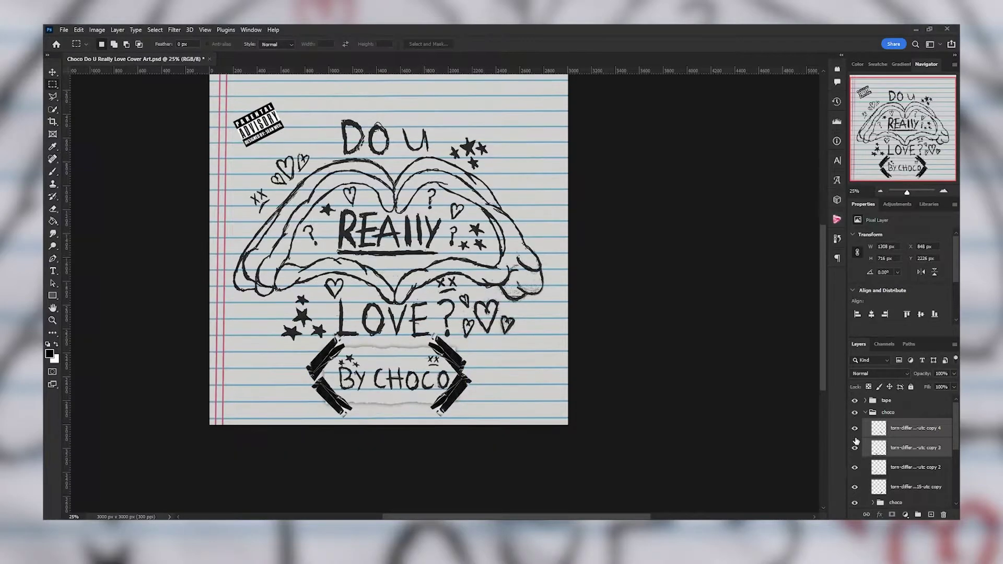
Group the two tape copies and rename the group
key("ctrl+g")
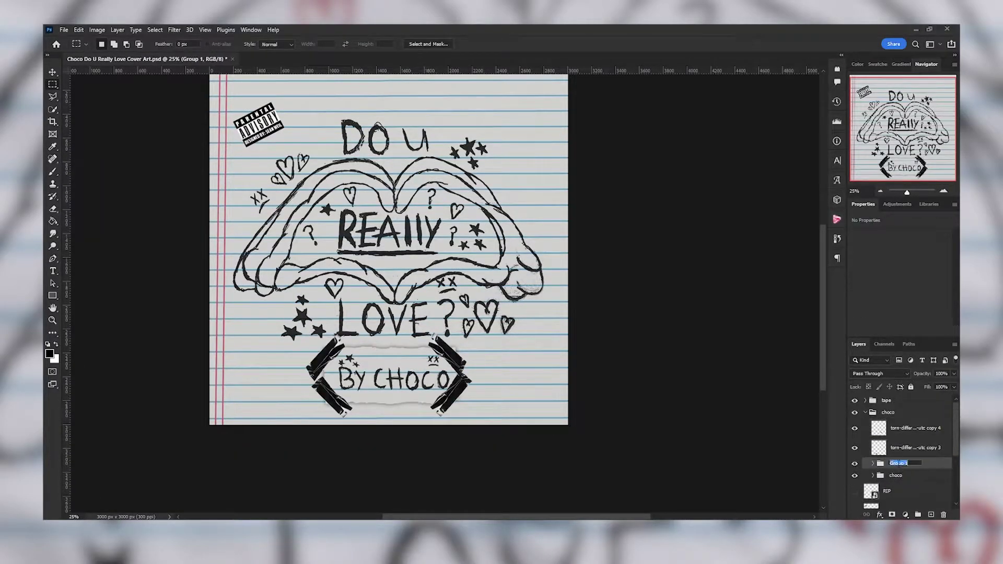
type("w")
key("Return")
left_click(855, 424)
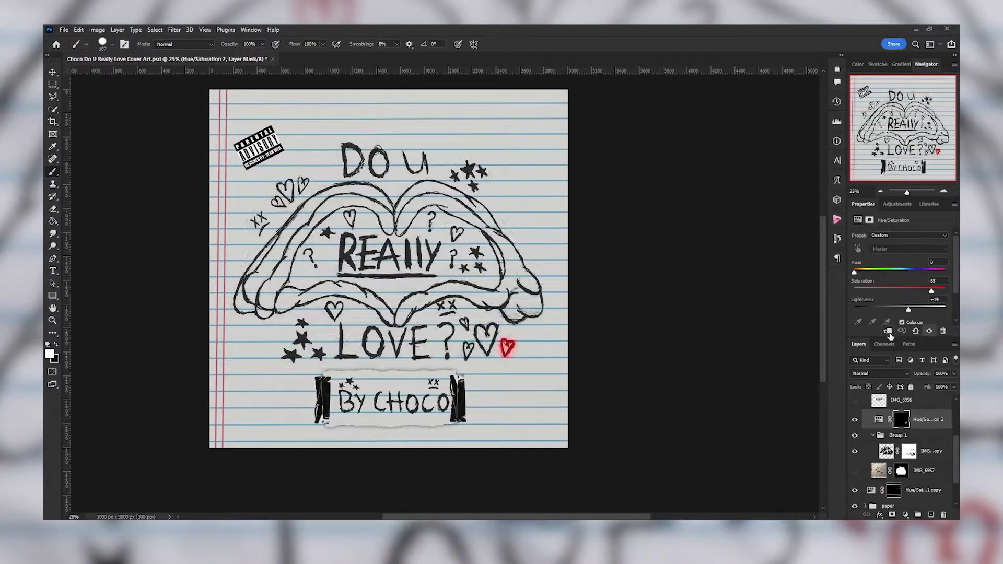
Paint the hearts around the sketch red on the red tint's mask
left_click(909, 442)
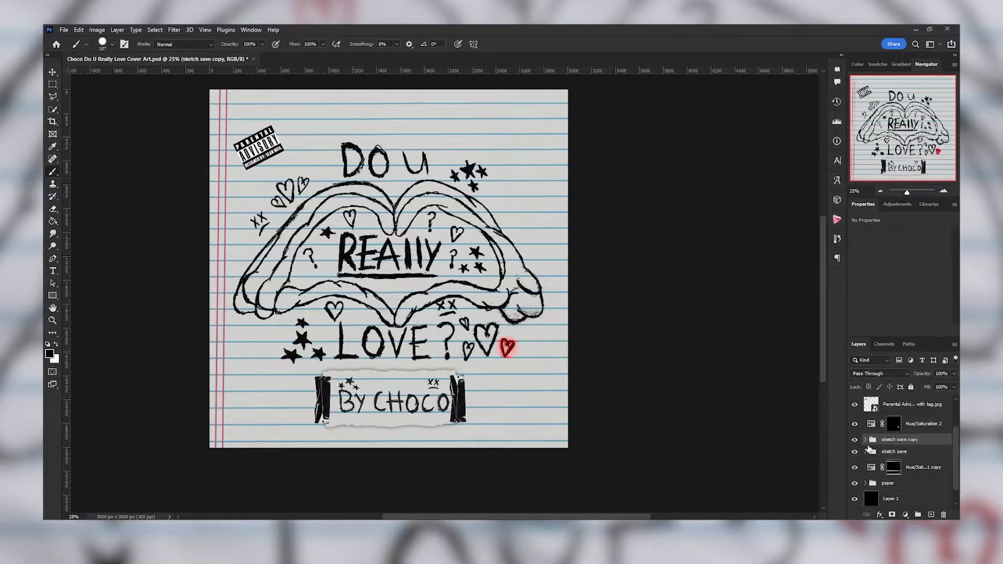
left_click(881, 374)
left_click(870, 463)
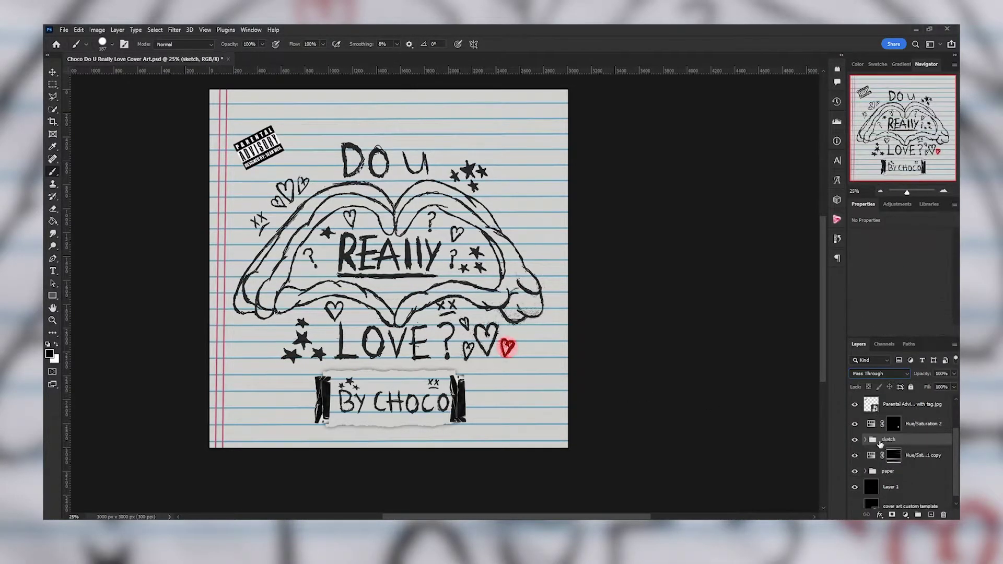
left_click_drag(470, 348, 486, 340)
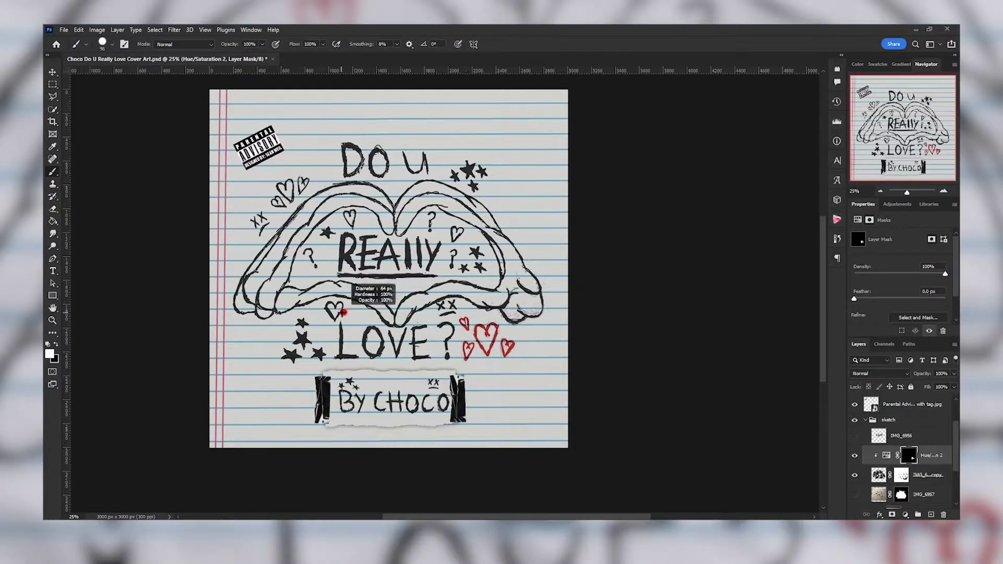
scroll(463, 234, "up", 1)
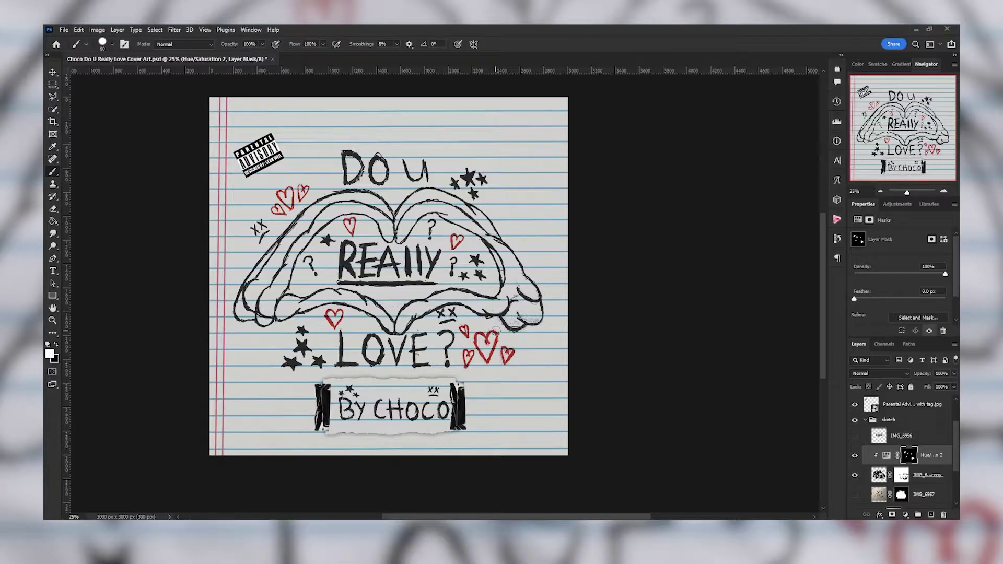
scroll(112, 204, "up", 1)
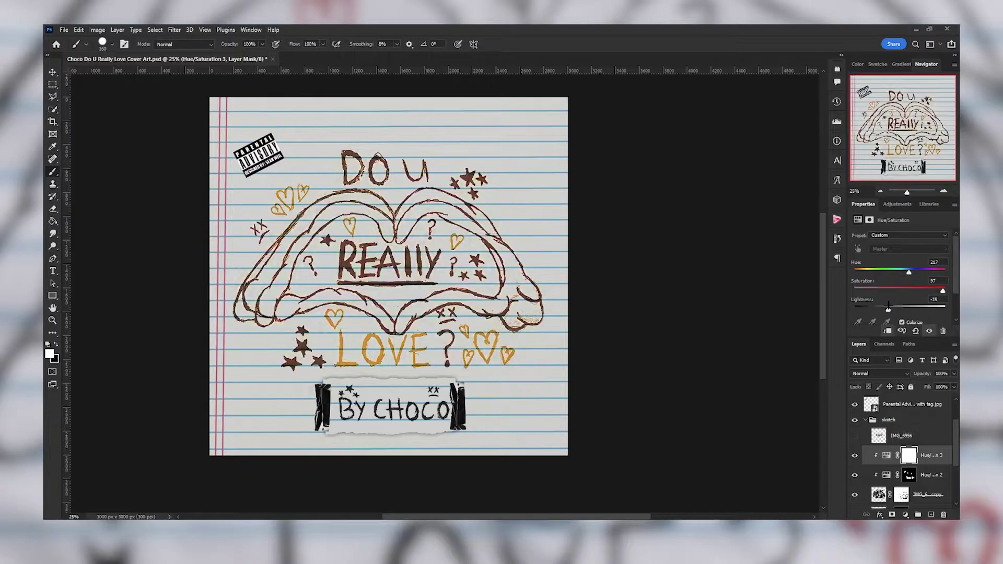
Try a lighter yellow Hue/Saturation tint on the stars near Really, then hide it
left_click_drag(888, 307, 877, 308)
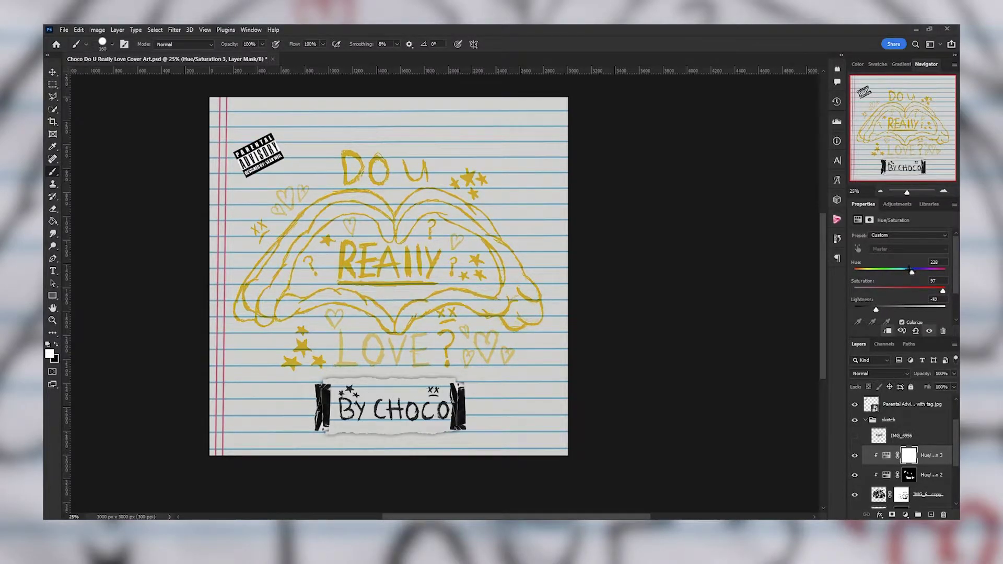
key("ctrl+i")
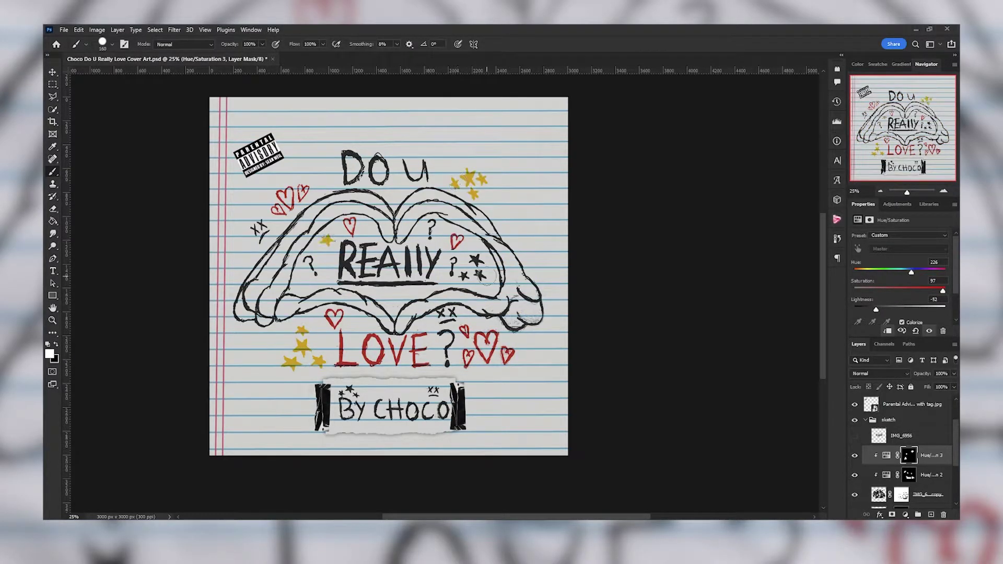
left_click_drag(485, 272, 465, 264)
left_click(856, 455)
Reselect the red tint's mask with black as the painting colour
left_click(909, 475)
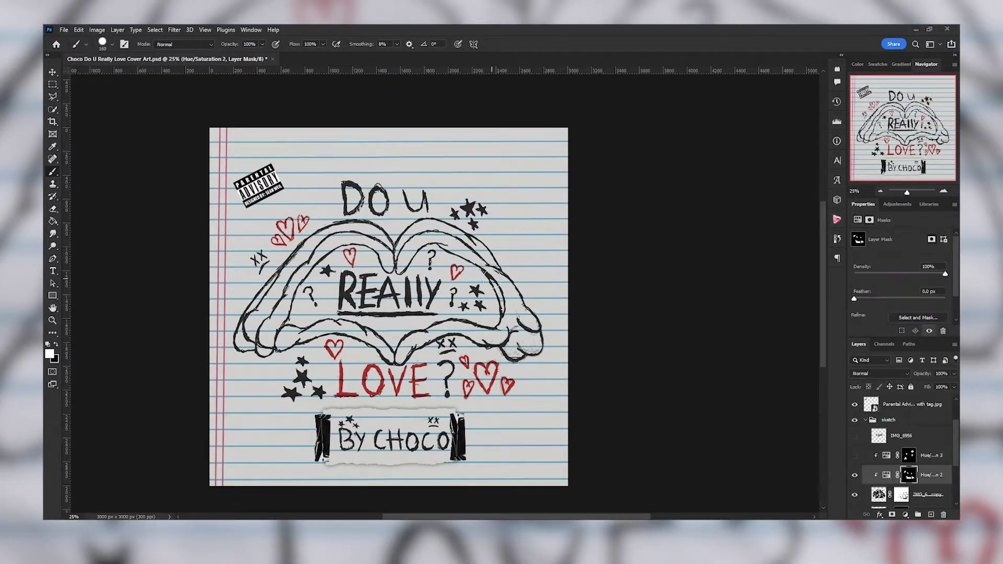
scroll(449, 351, "down", 1)
key("x")
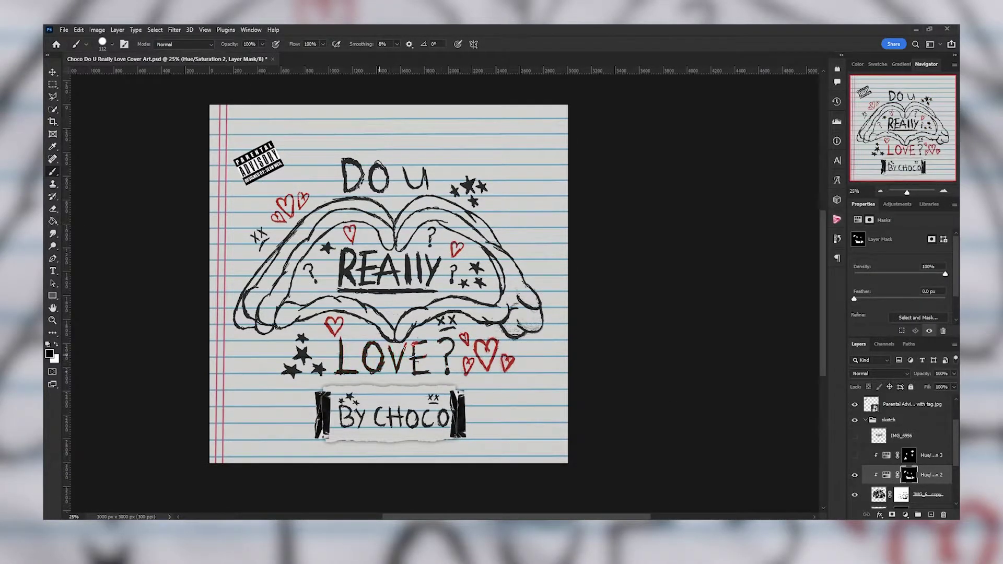
scroll(426, 344, "up", 1)
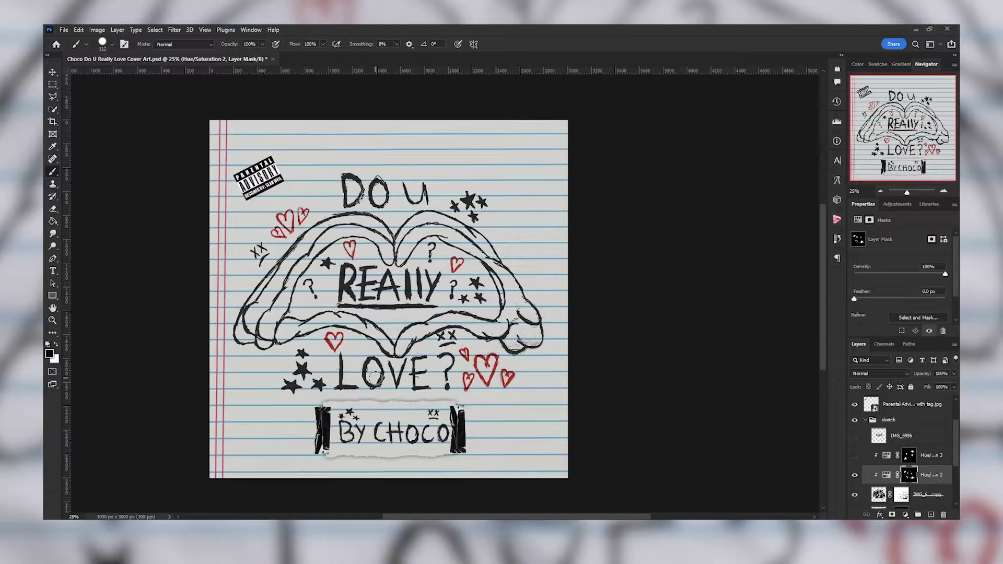
left_click(899, 403)
Set the Parental Advisory label to Subtract blending and try Plastic Wrap and Stamp filters
left_click(880, 373)
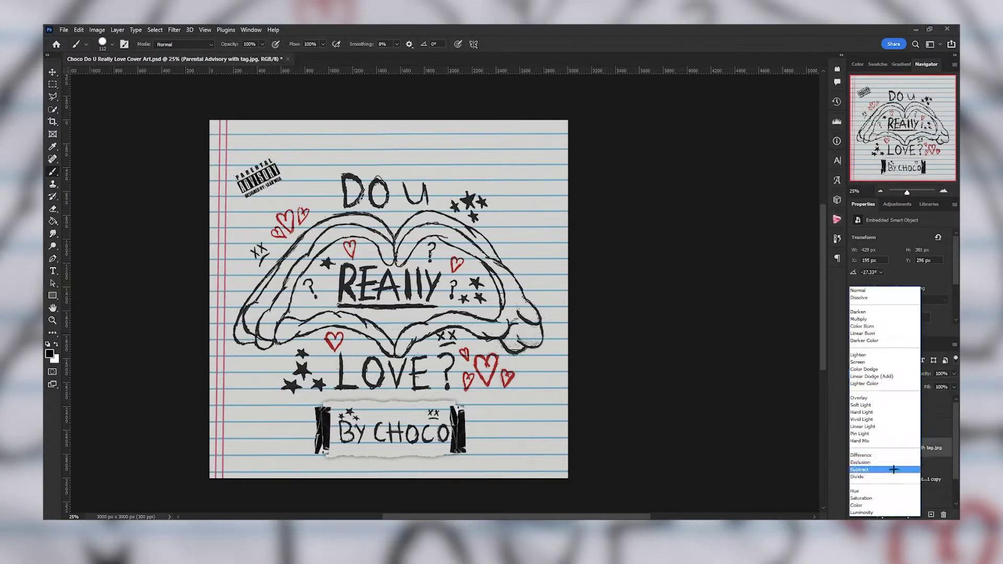
left_click(880, 373)
left_click(174, 30)
left_click(193, 64)
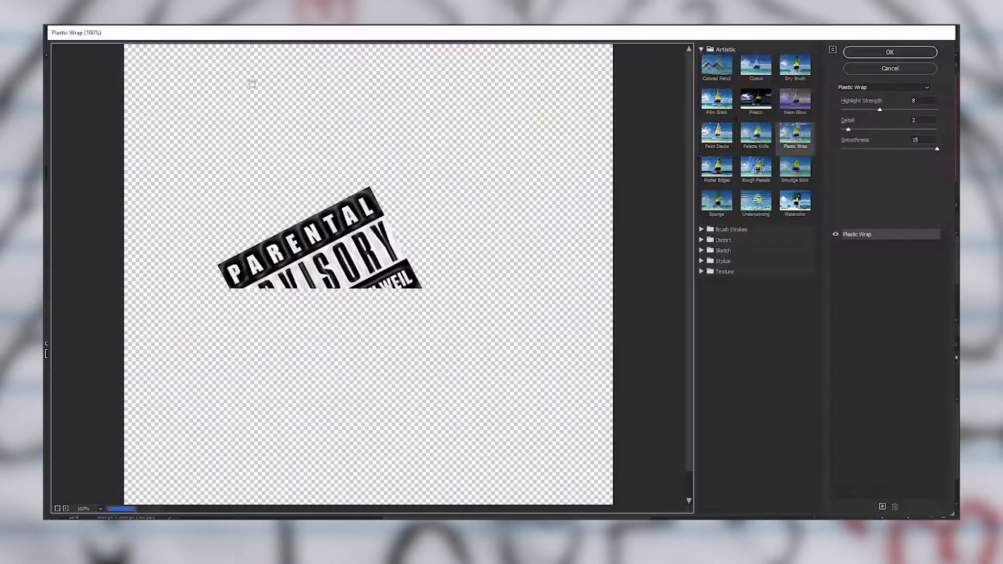
left_click(717, 266)
left_click(756, 267)
left_click(756, 300)
Try further Filter Gallery effects, apply one, then delete the label's smart filter
left_click(795, 301)
left_click(716, 337)
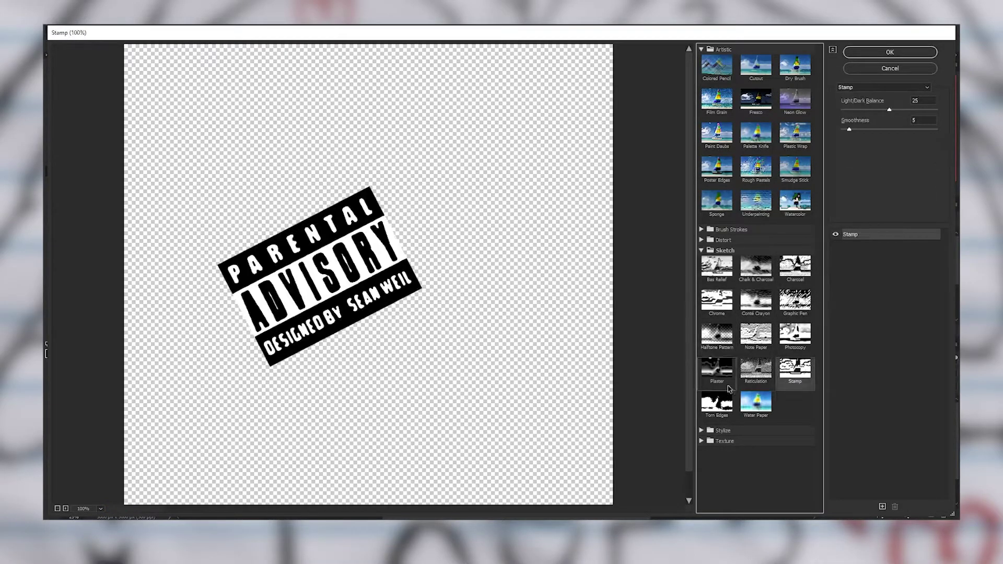
left_click(756, 300)
left_click(723, 240)
left_click(717, 256)
key("Return")
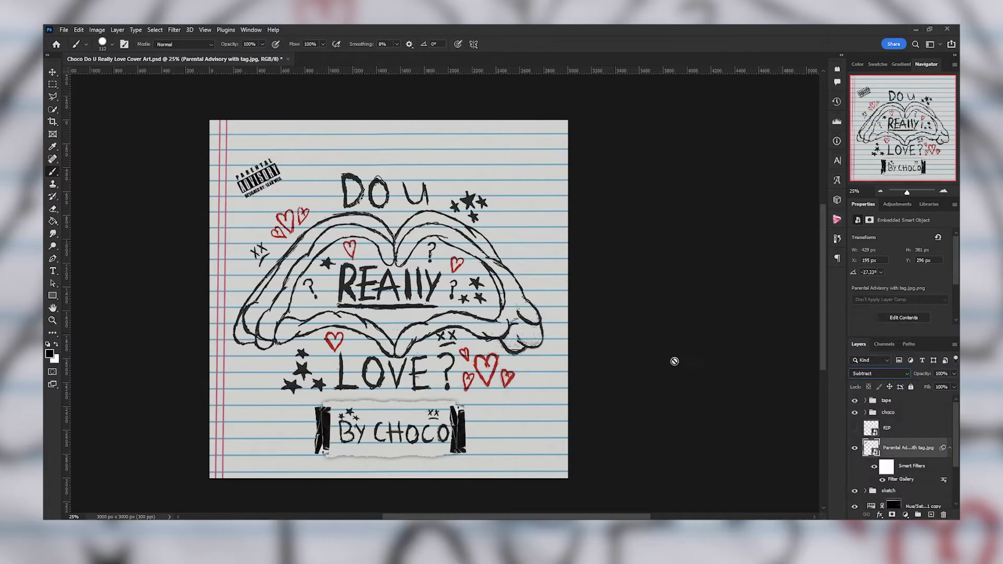
right_click(900, 479)
left_click(888, 515)
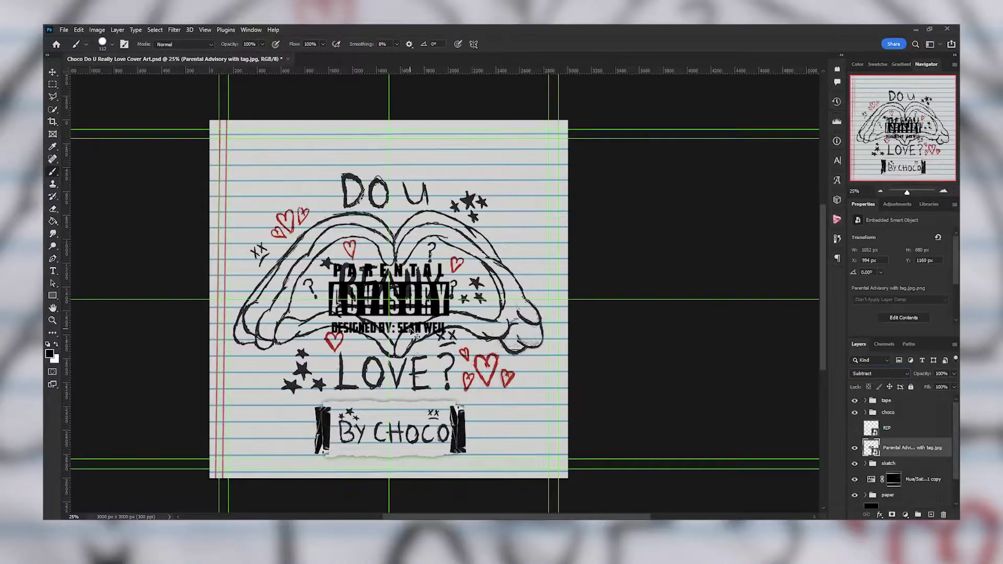
Shrink the Parental Advisory label and centre it at the top above DO U
left_click_drag(389, 303, 389, 132)
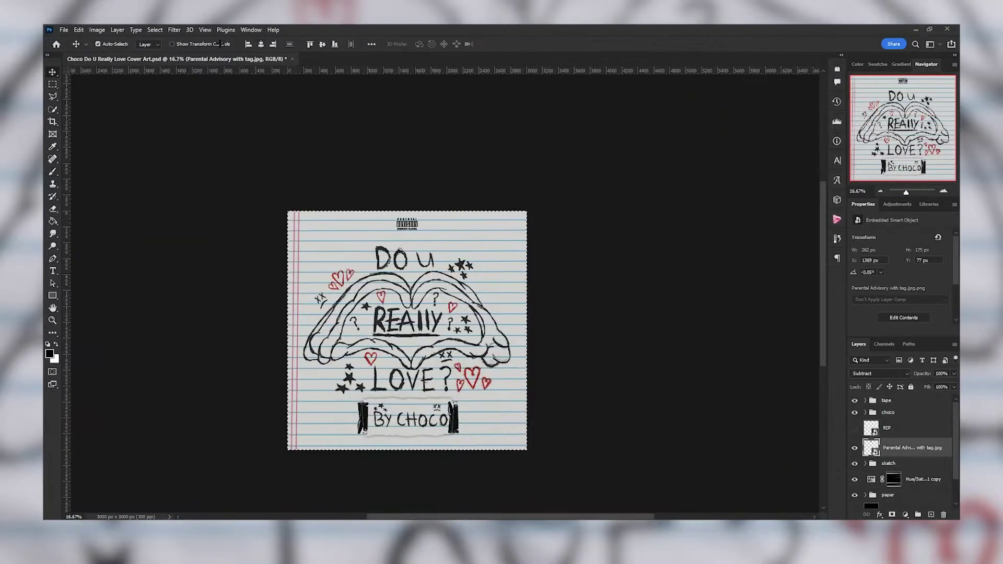
key("ctrl+equal")
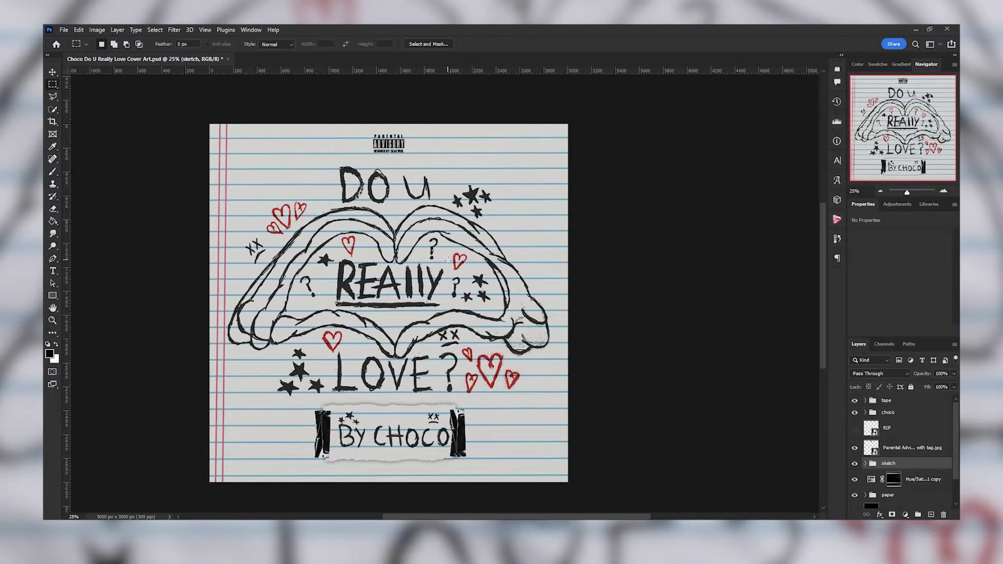
scroll(362, 239, "down", 1)
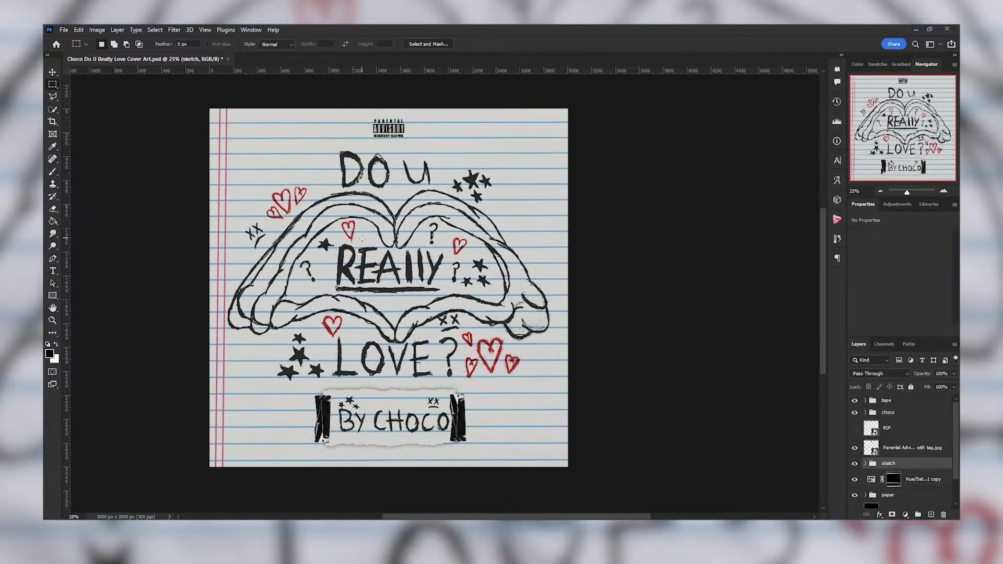
left_click(854, 428)
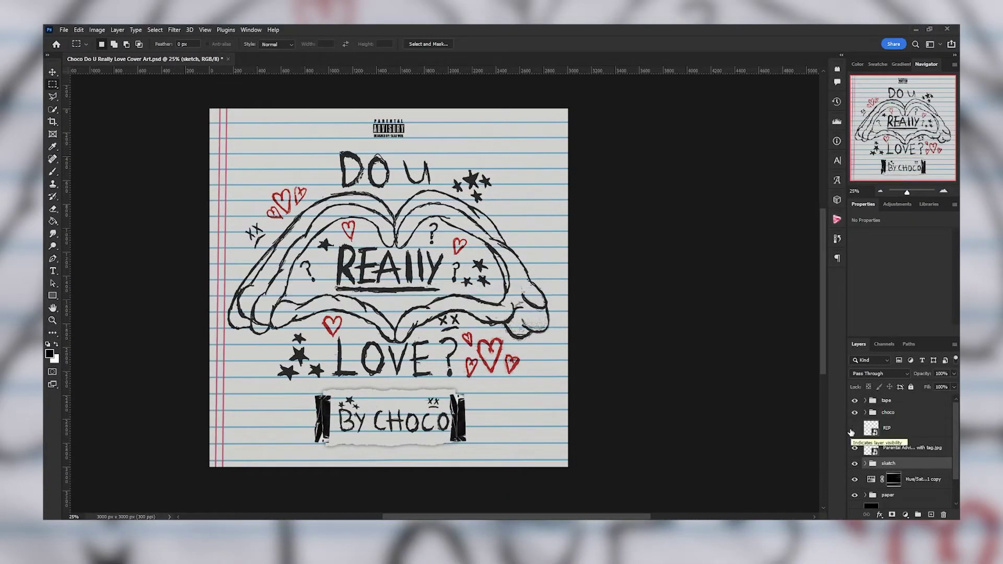
left_click(901, 452)
Move the tape piece to the cover's top and shrink it slightly
key("ctrl+t")
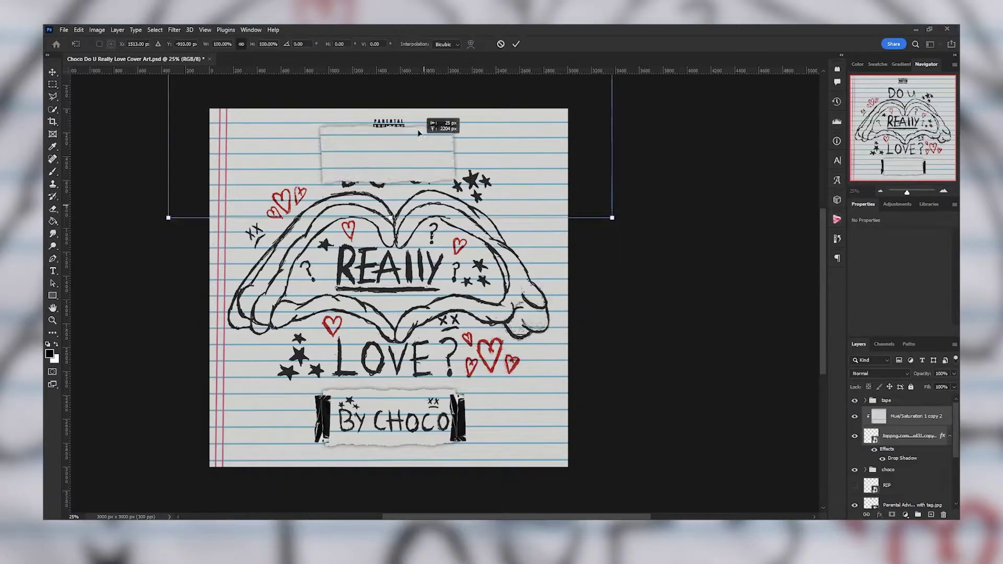
left_click_drag(391, 217, 391, 188)
left_click_drag(392, 354, 401, 230)
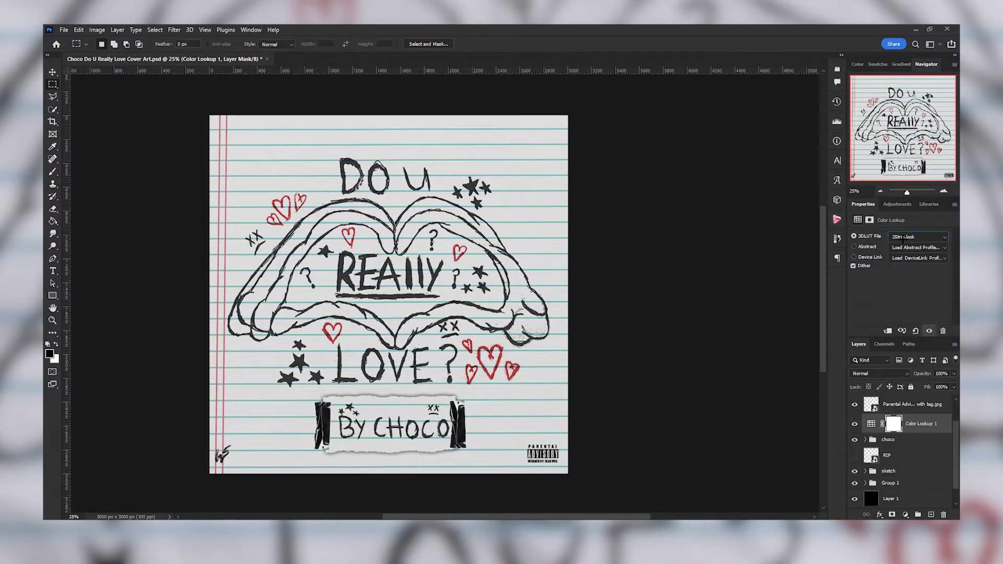
Scroll the layers panel and check the existing colour grade's blend mode options
scroll(904, 236, "down", 1)
scroll(905, 237, "down", 1)
scroll(904, 237, "down", 1)
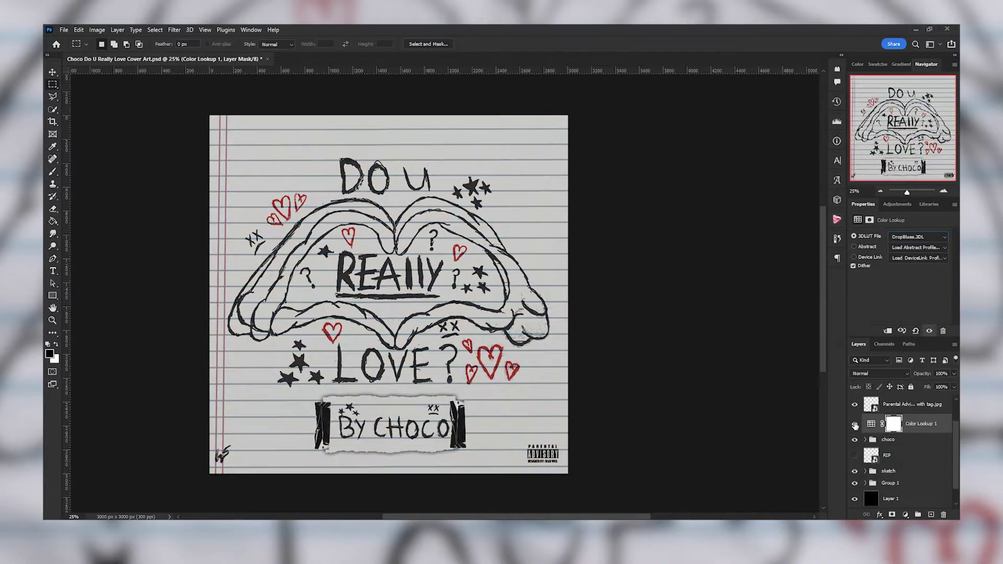
left_click(880, 373)
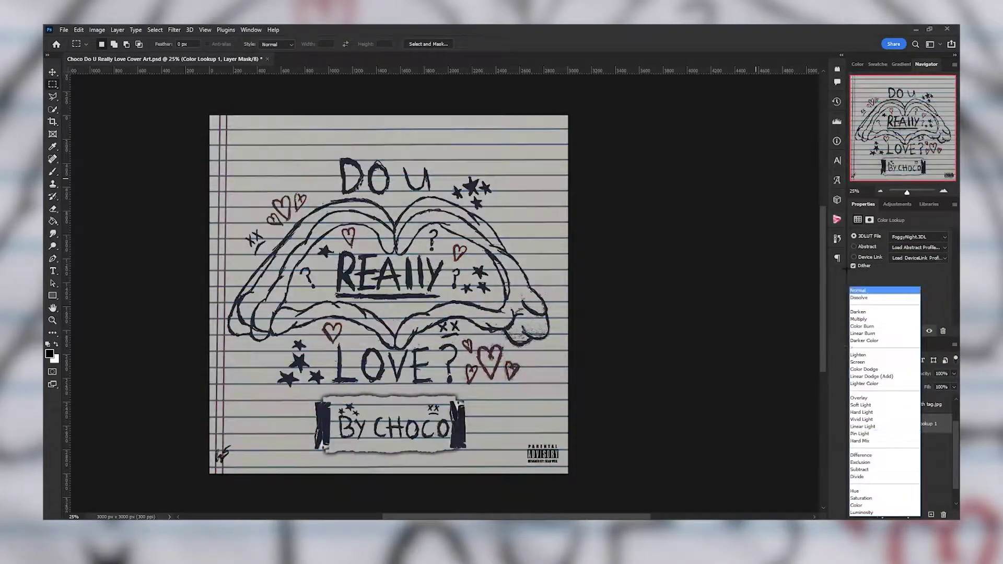
scroll(922, 235, "down", 1)
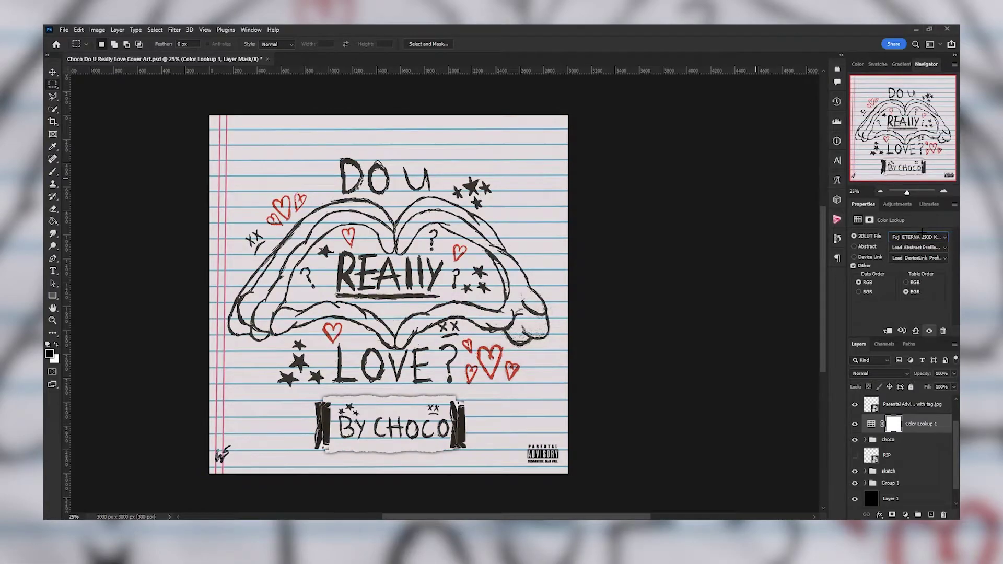
scroll(922, 235, "down", 1)
Add a Color Lookup layer and group the lookup layers into Group 2
left_click(919, 237)
left_click(905, 514)
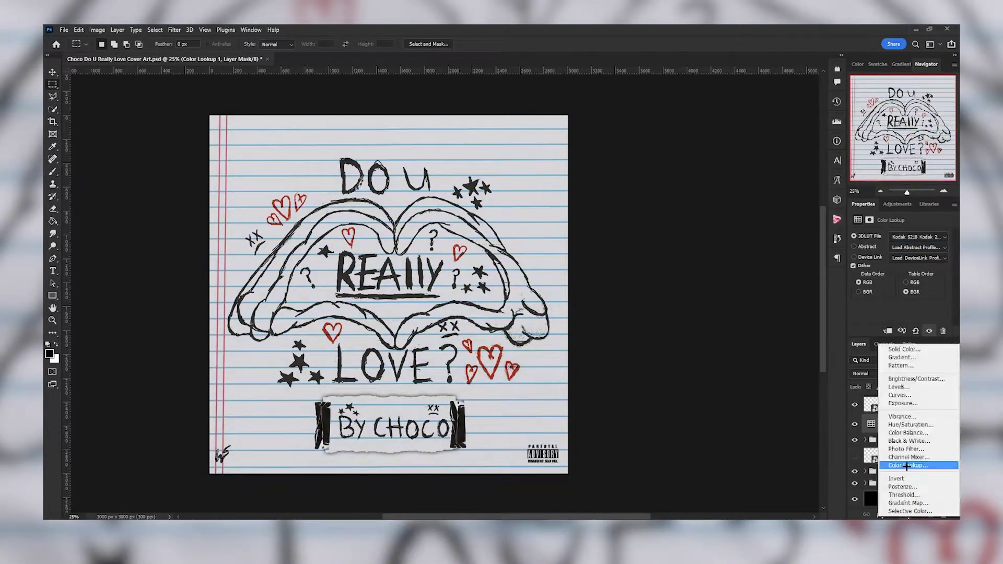
key("Escape")
key("ctrl+g")
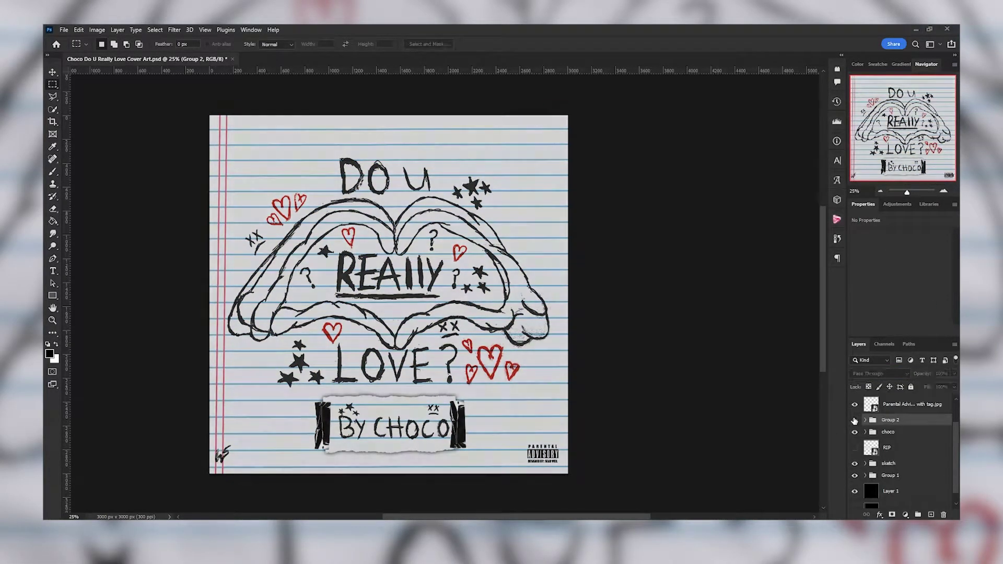
left_click(865, 420)
left_click(925, 435)
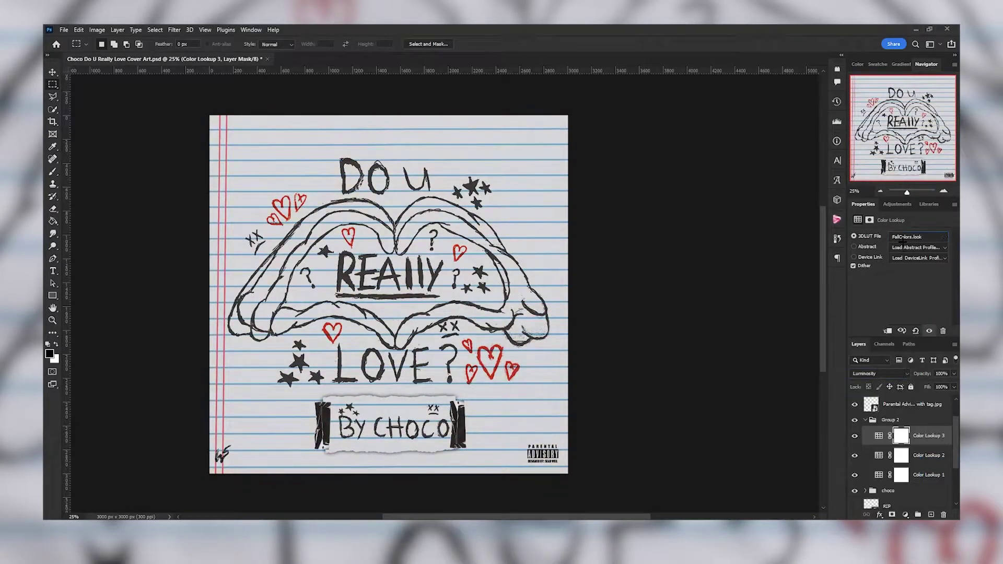
Add Color Lookup 4, trying FoggyNight then Kodak 5218, and change its blend mode
left_click(905, 514)
left_click(919, 455)
left_click(918, 236)
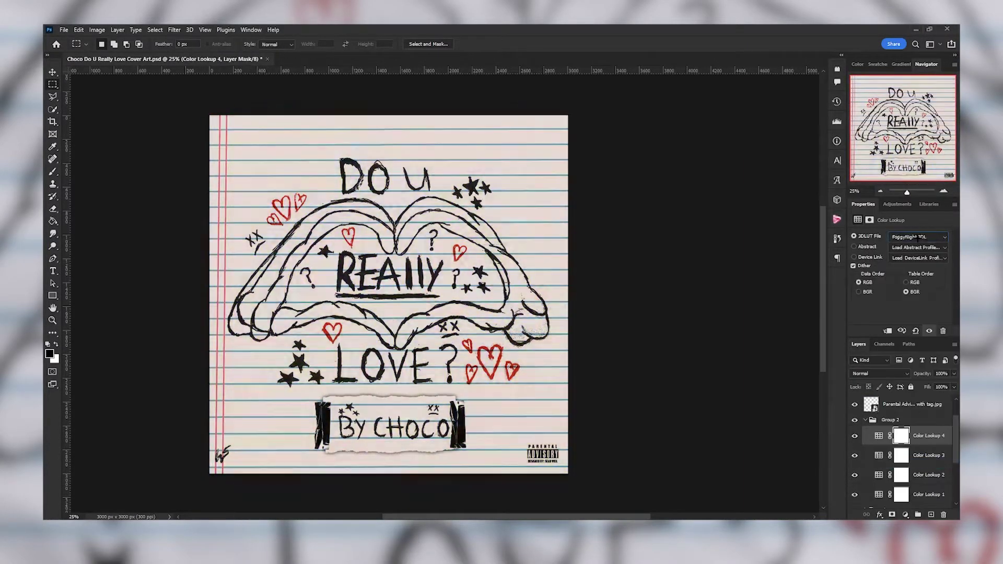
left_click(917, 239)
left_click(888, 417)
left_click(917, 236)
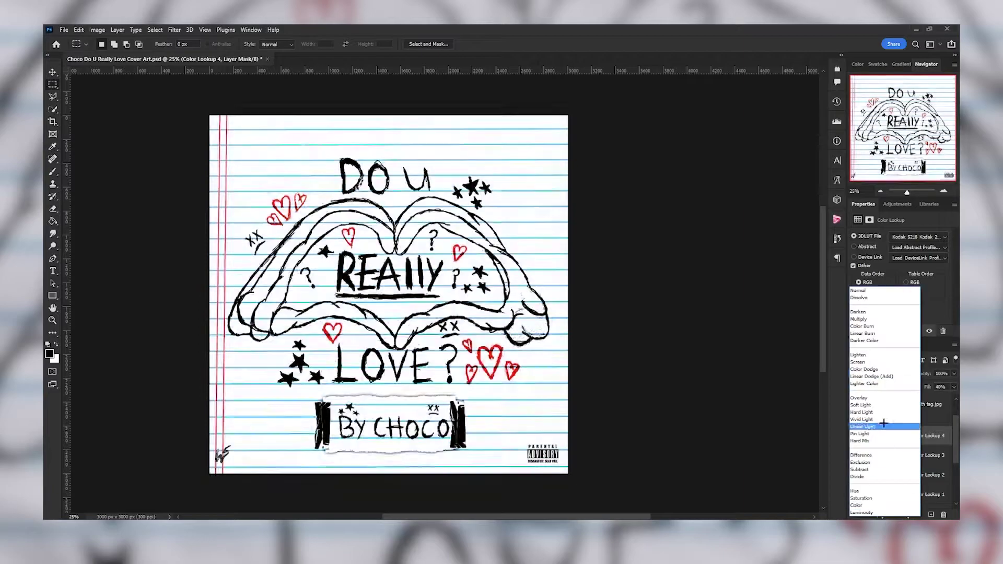
left_click(883, 417)
Add Color Lookup 5 with Darker Color blend mode, then collapse Group 2
left_click(906, 515)
left_click(920, 454)
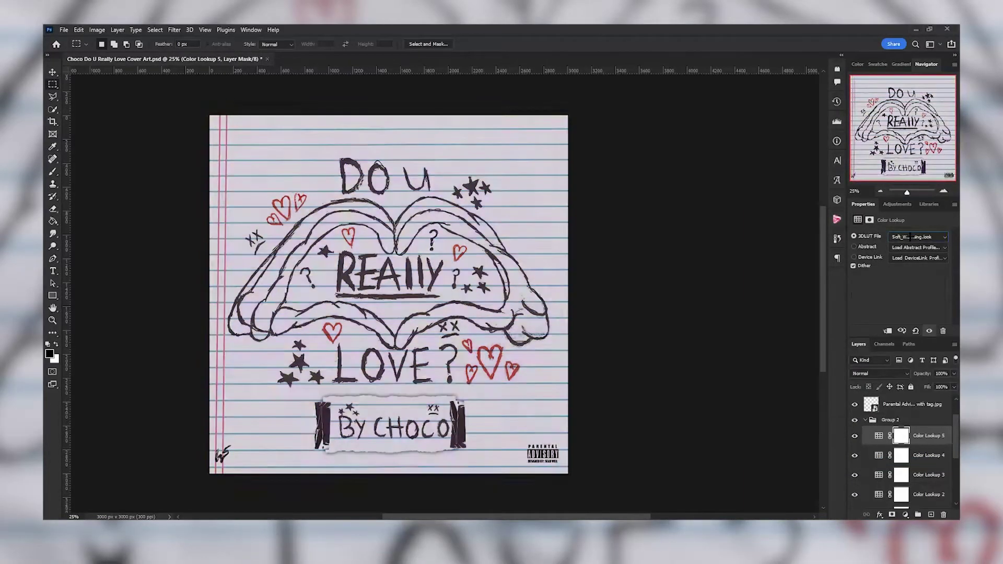
scroll(910, 237, "down", 3)
scroll(911, 237, "up", 10)
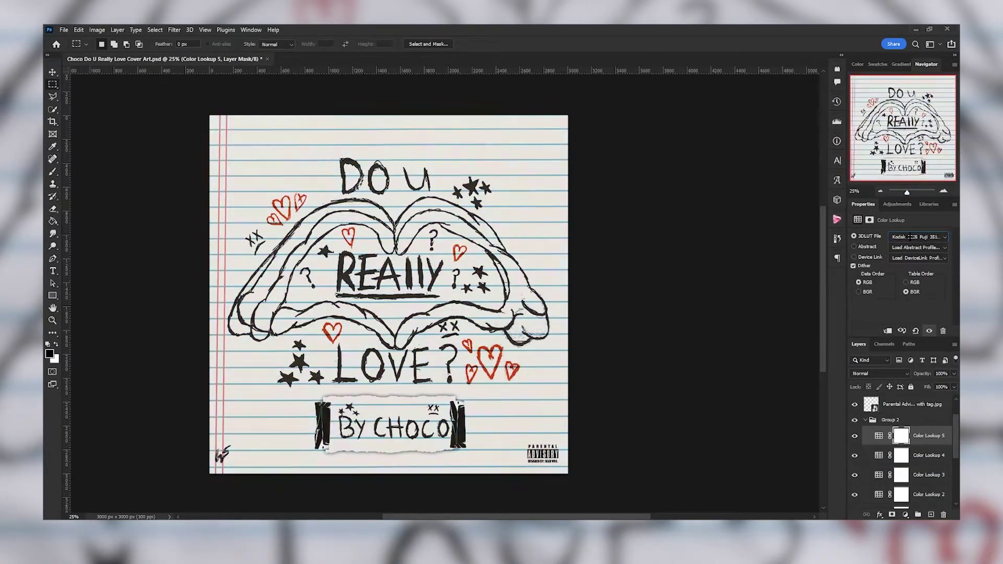
left_click(924, 439)
left_click(880, 374)
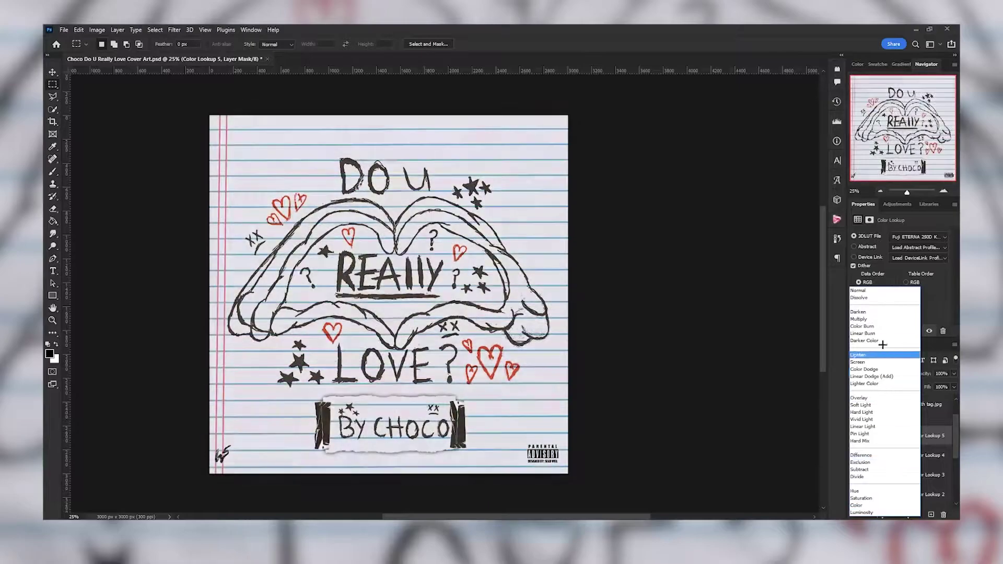
left_click(882, 341)
left_click(867, 420)
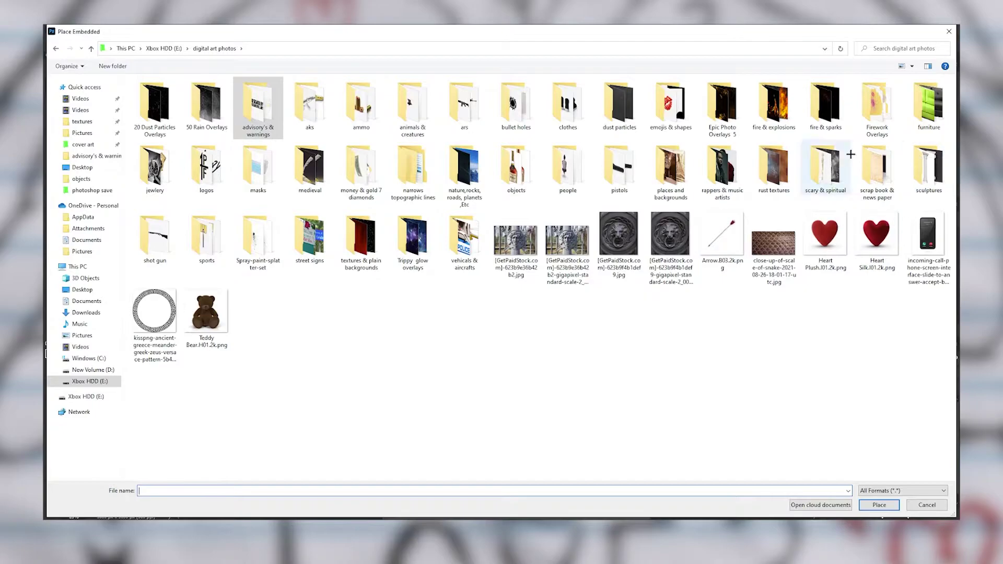
Place the crumpled paper texture in Difference blend mode and group it with the hue layer
double_click(356, 173)
left_click(879, 374)
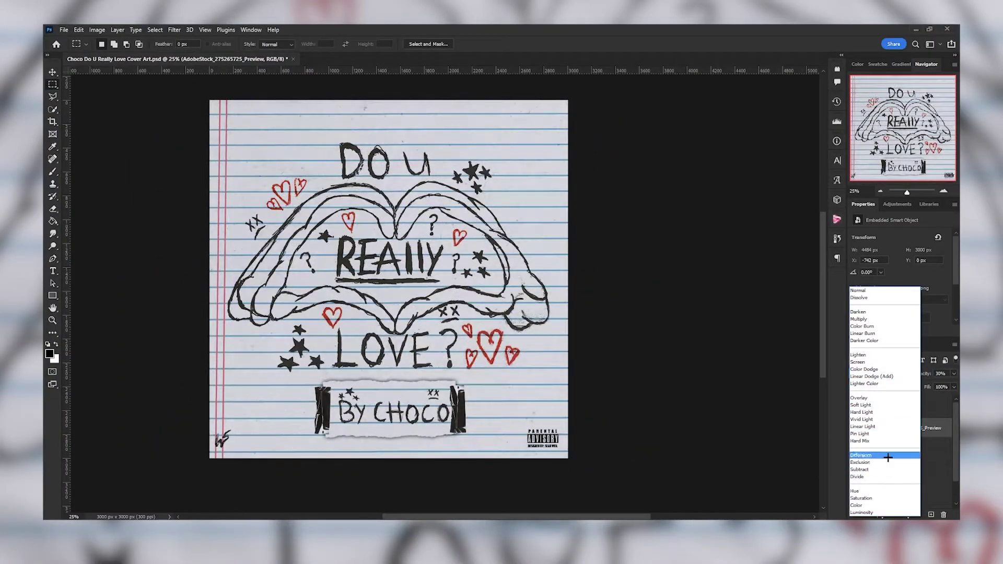
left_click(878, 455)
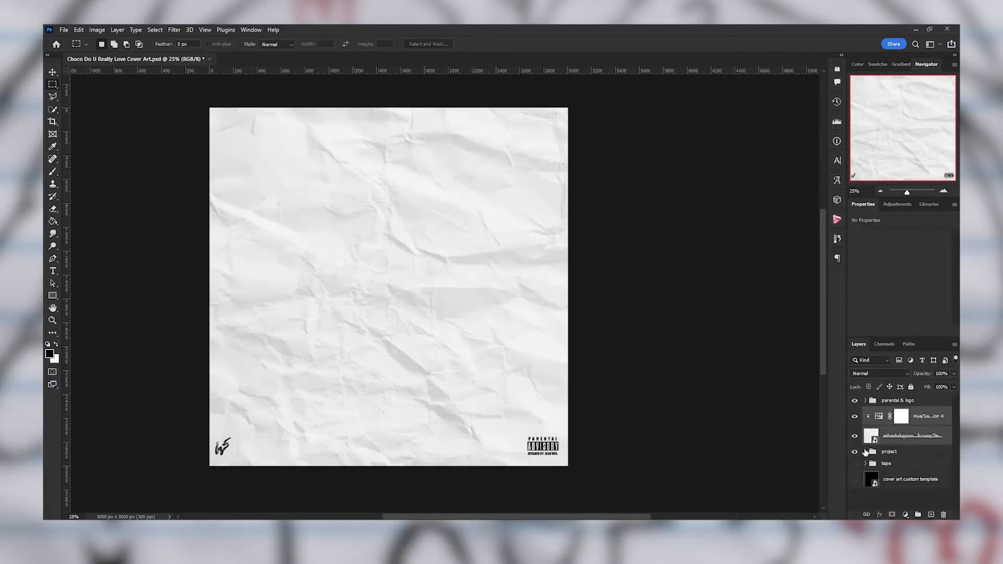
left_click(879, 374)
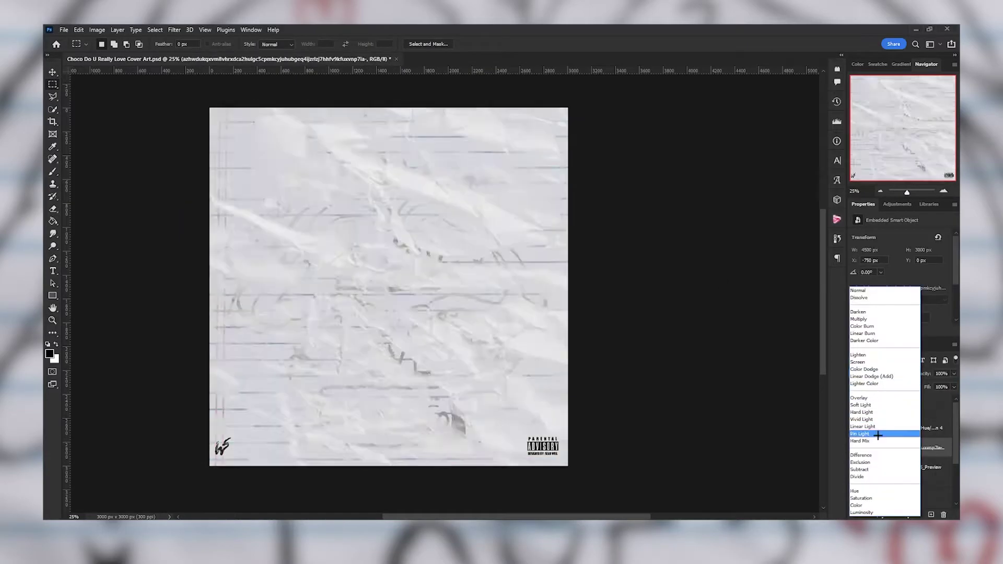
left_click(876, 433)
left_click(876, 431, "shift")
key("ctrl+g")
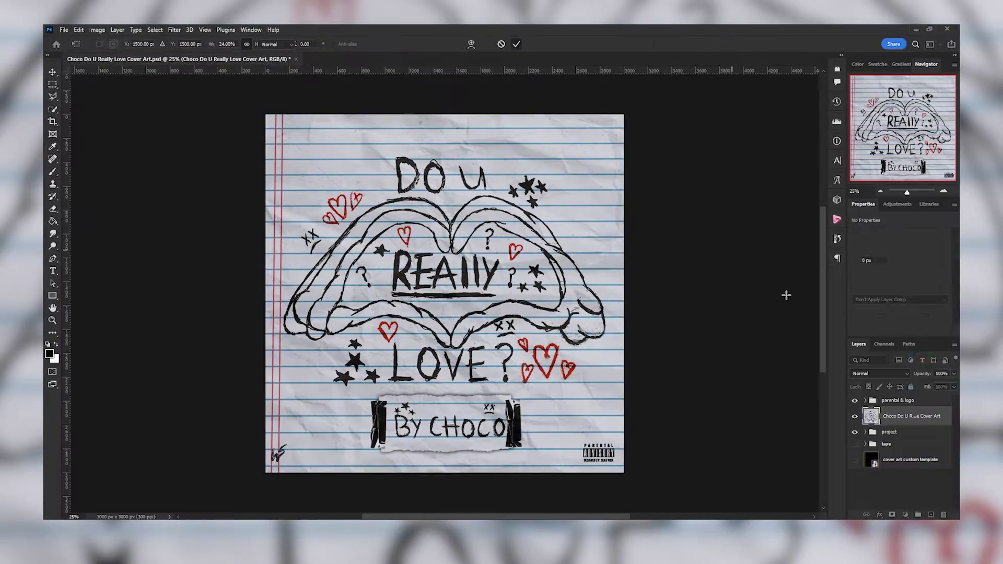
Apply a Camera Raw filter with Shadows -25, Dehaze +30 and a slight vignette
left_click(174, 30)
left_click(214, 100)
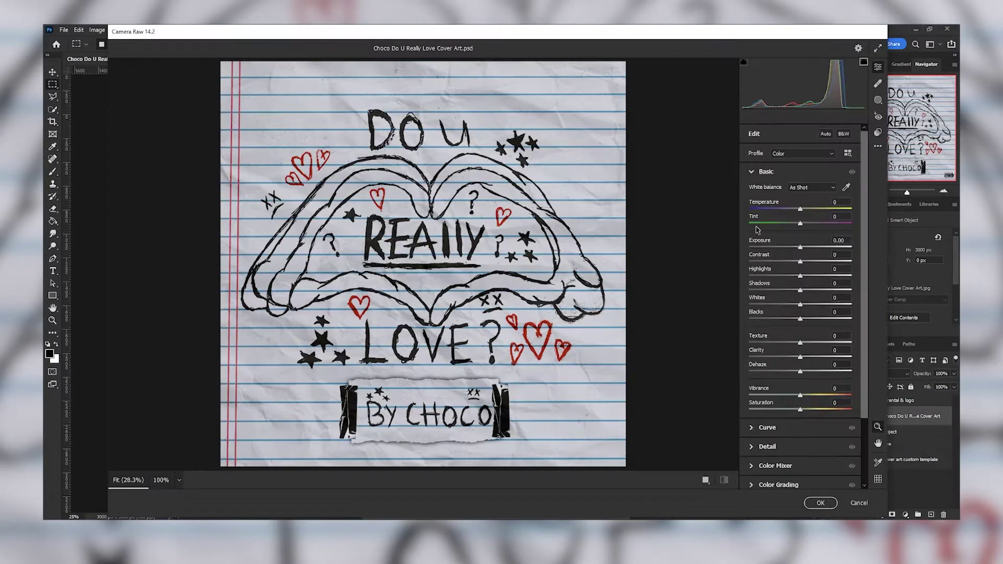
left_click_drag(800, 274, 790, 290)
left_click_drag(800, 304, 811, 304)
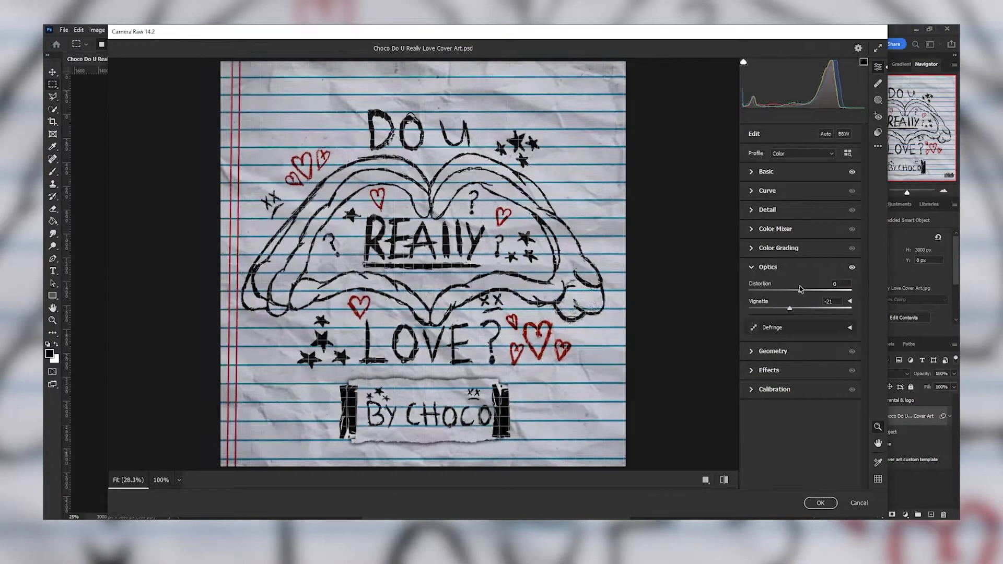
left_click(769, 370)
left_click(769, 305)
left_click(852, 172)
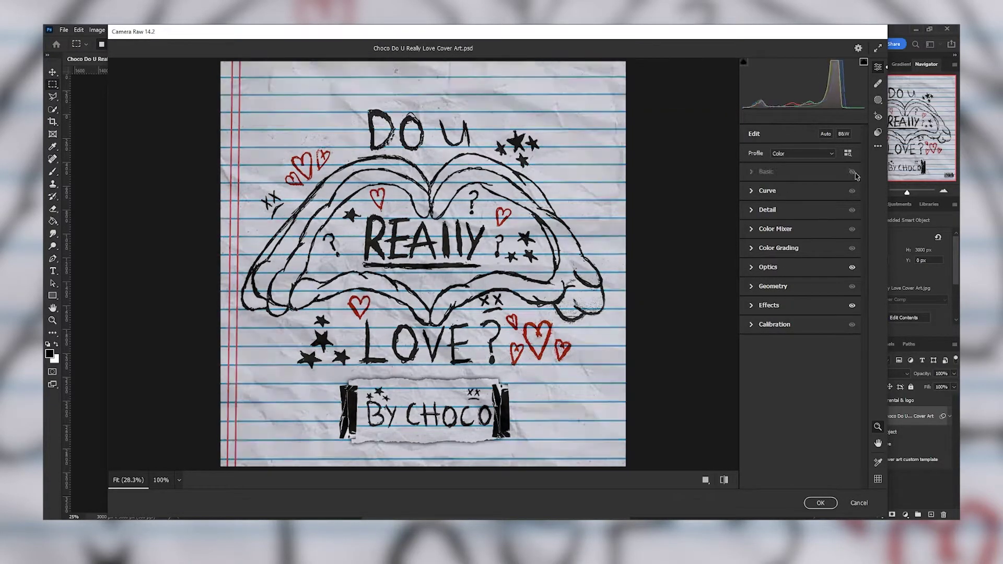
left_click(766, 171)
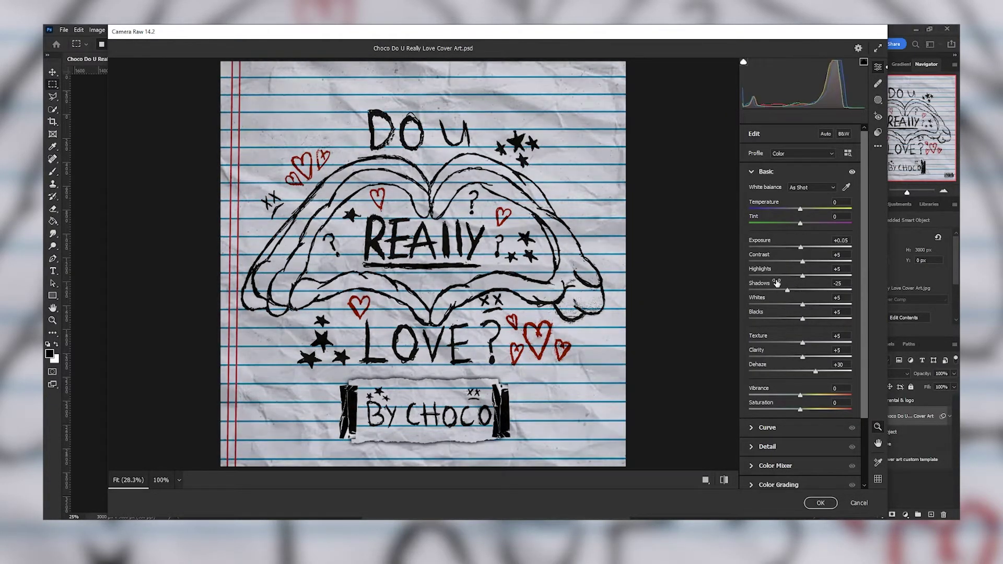
key("Return")
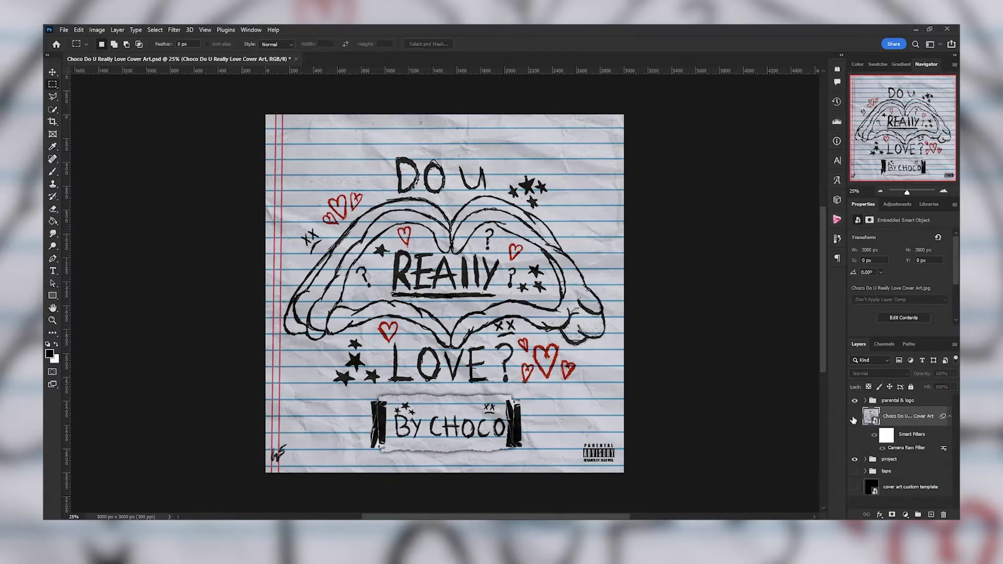
Save the cover with Ctrl+S, replacing the existing file
scroll(237, 147, "down", 1)
key("ctrl+s")
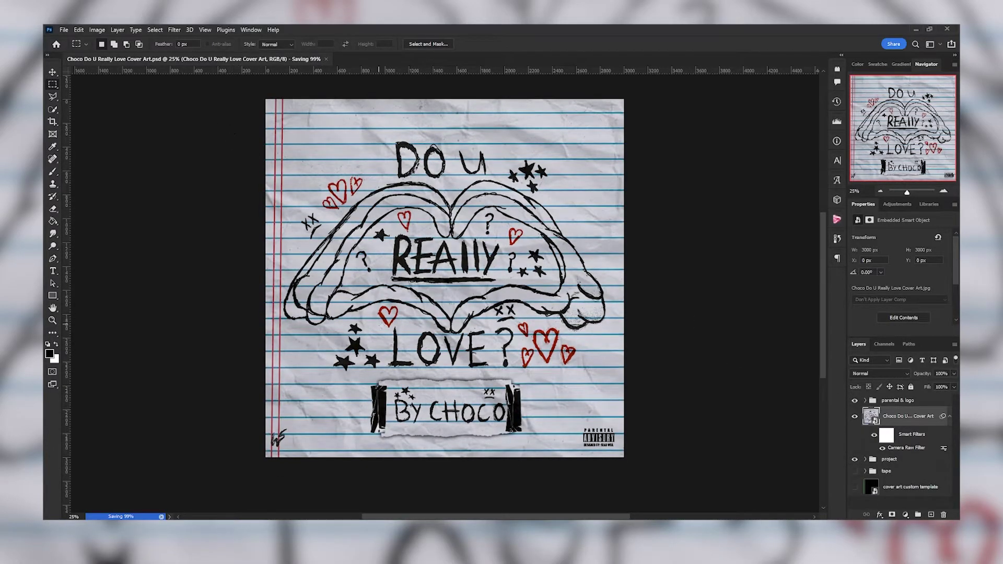
scroll(444, 293, "up", 1)
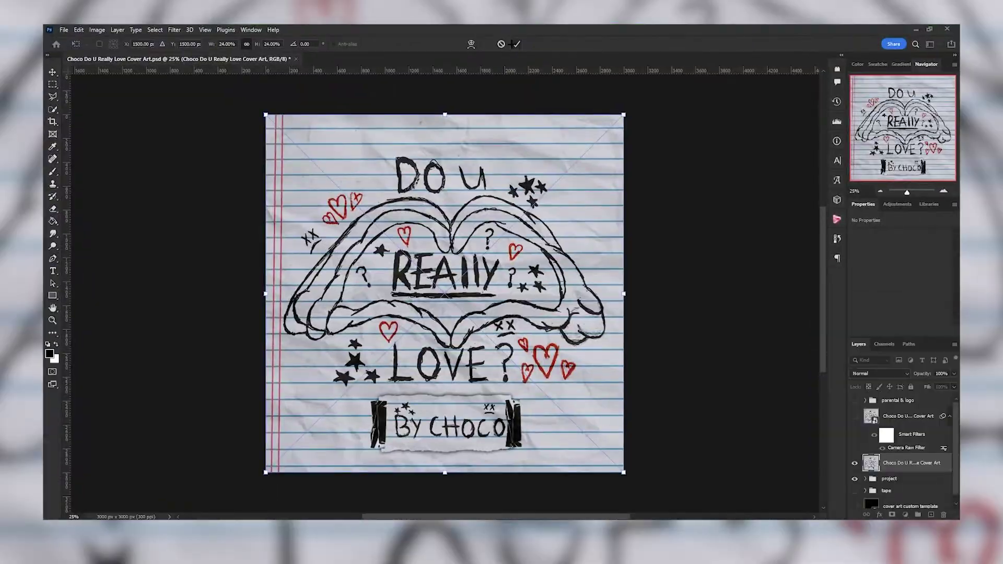
key("Return")
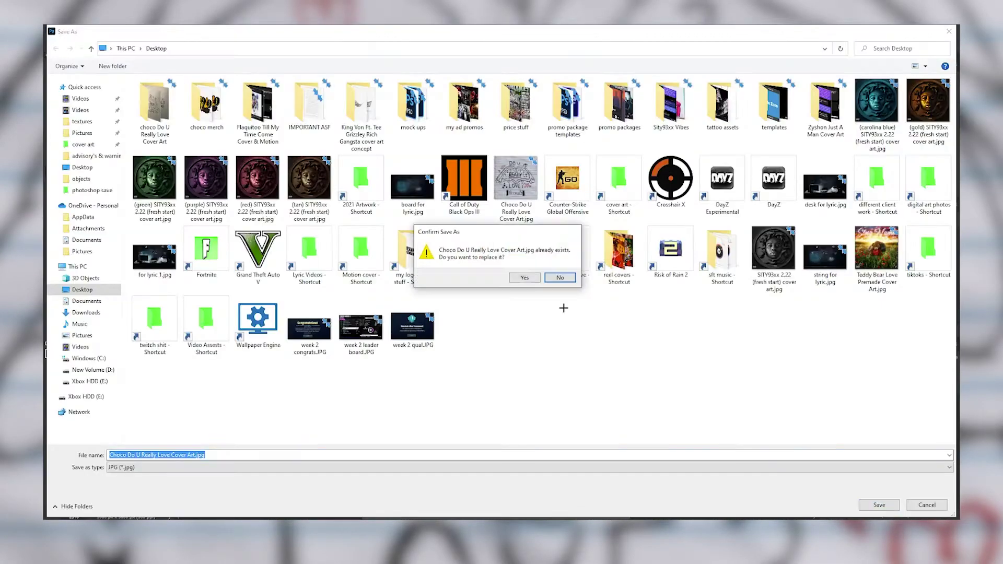
left_click(524, 277)
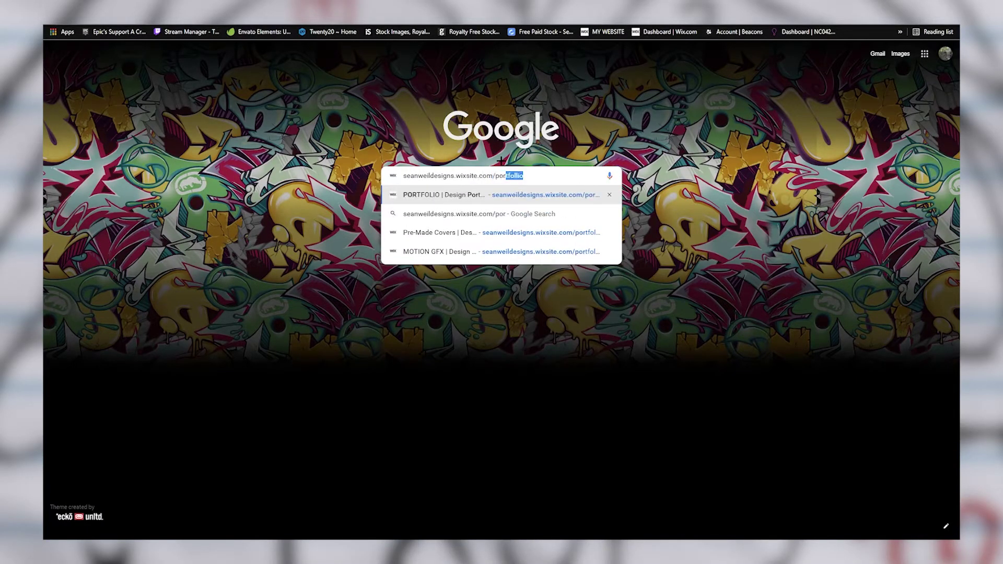
Load the Wix portfolio site, scroll the covers, and browse the Pricing page
key("Return")
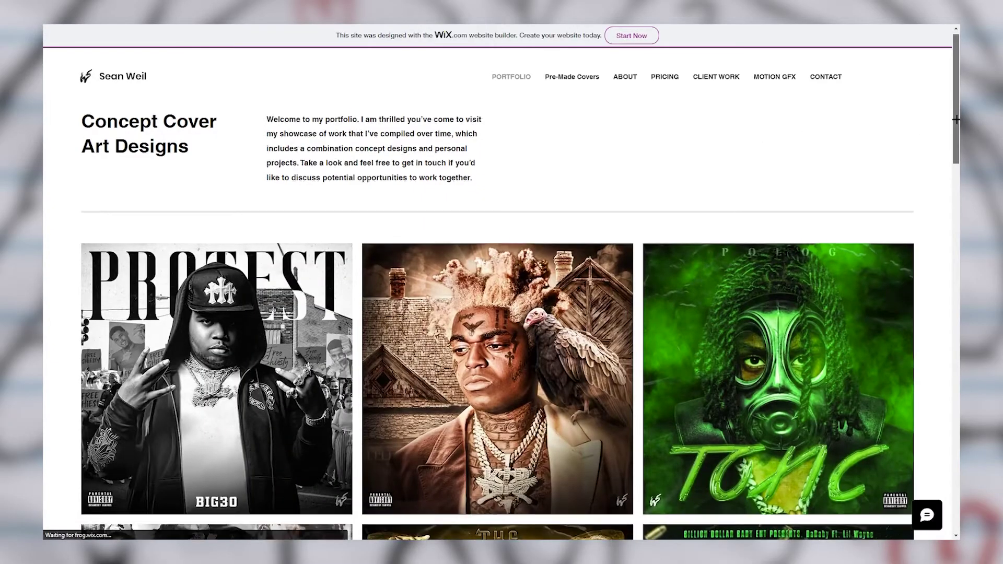
scroll(954, 208, "down", 5)
scroll(954, 208, "down", 2)
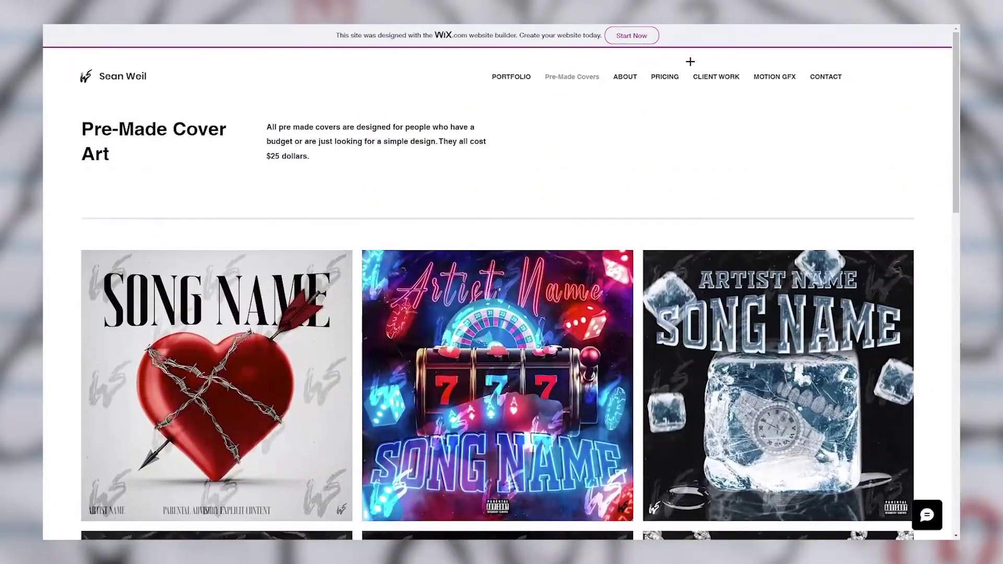
left_click(664, 77)
scroll(951, 159, "down", 3)
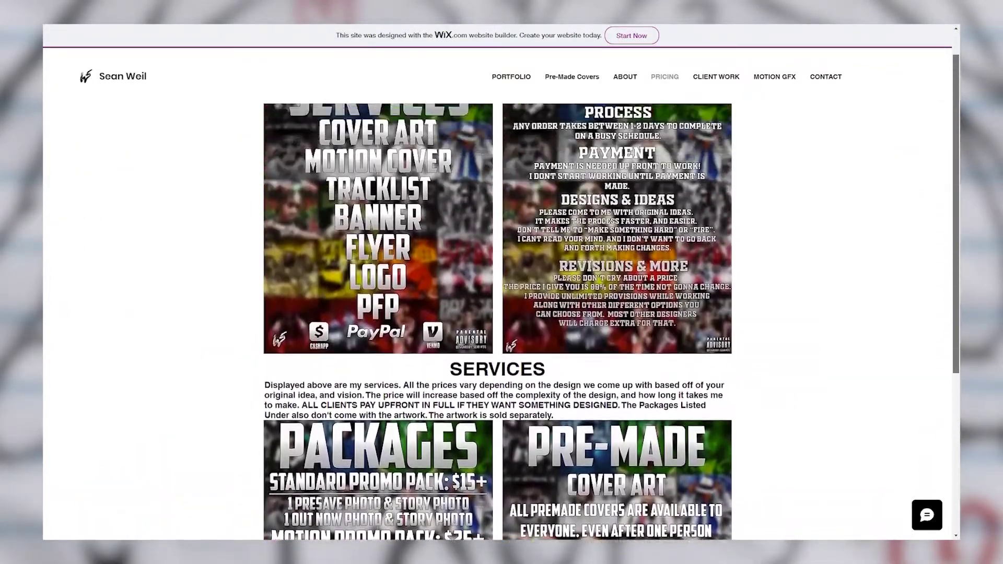
scroll(938, 217, "down", 4)
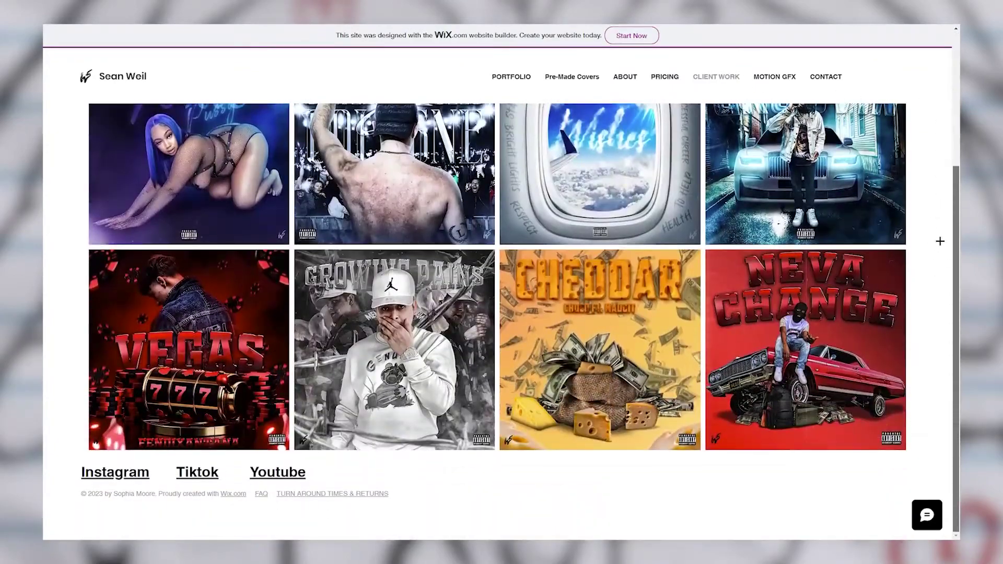
scroll(939, 240, "up", 4)
scroll(952, 162, "down", 2)
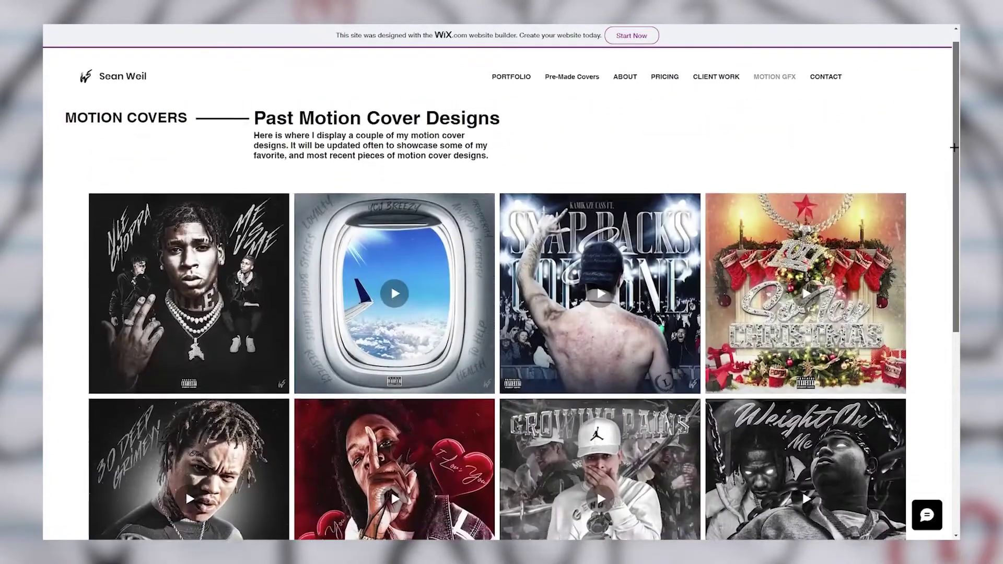
scroll(946, 235, "down", 5)
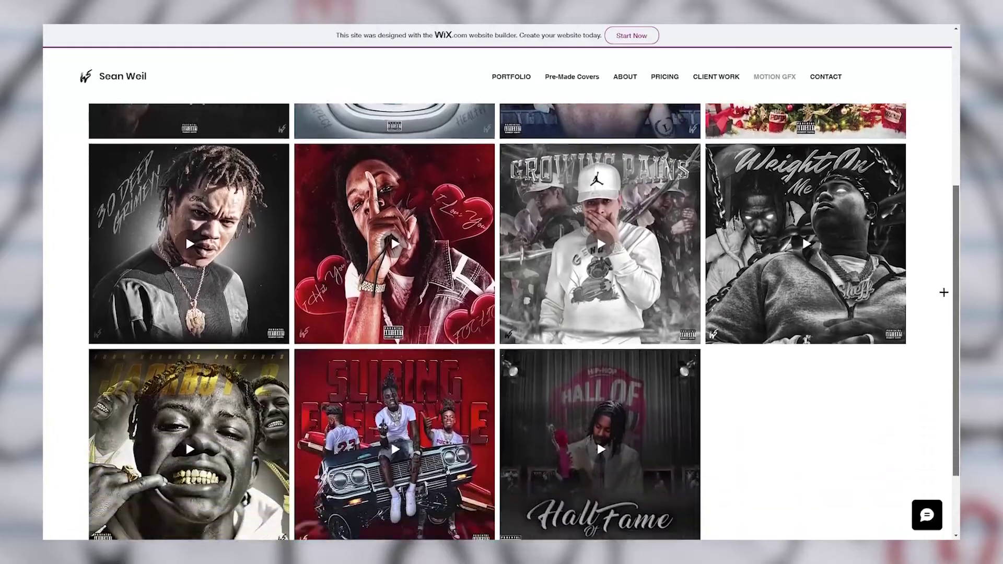